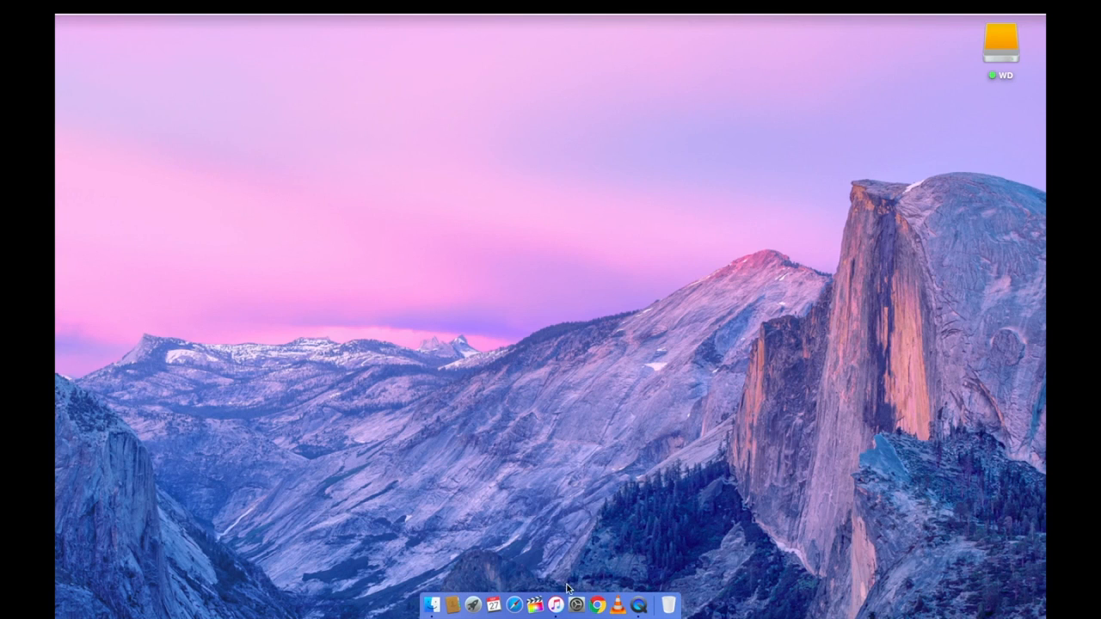
- Switch to Final Cut Pro and create a new library named HoldFrame in the Downloads folder
click(539, 604)
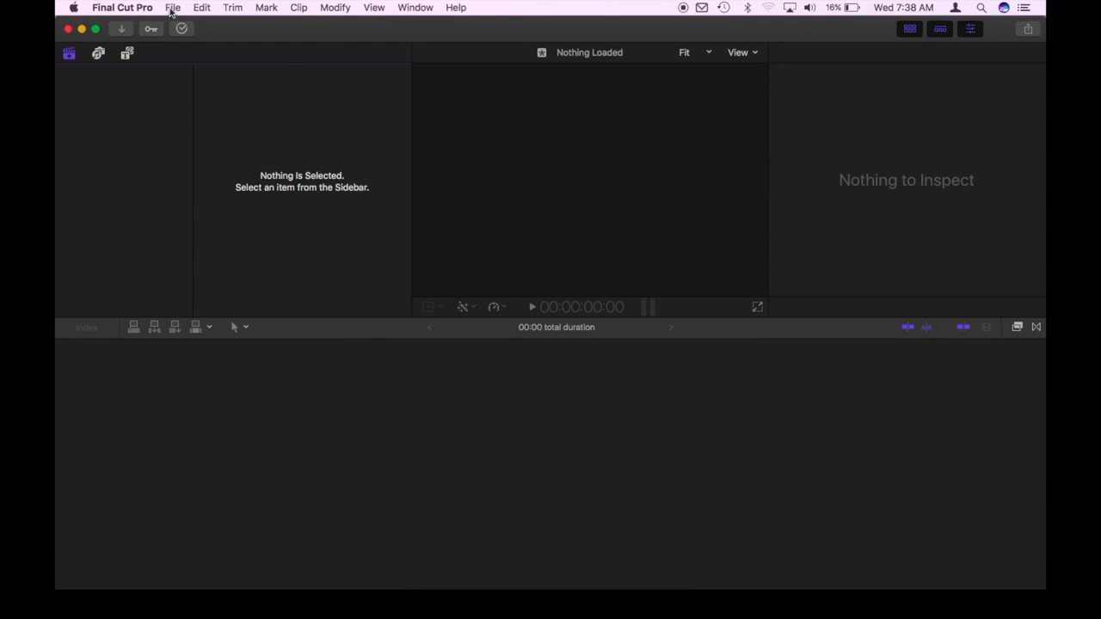
click(172, 8)
mouse_move(258, 25)
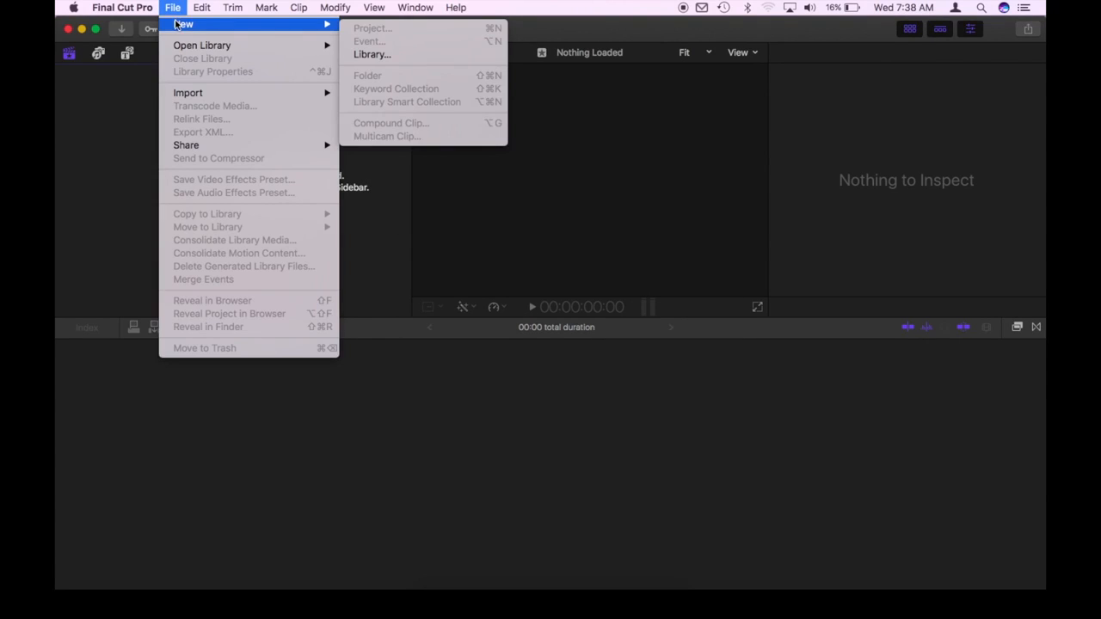
click(345, 53)
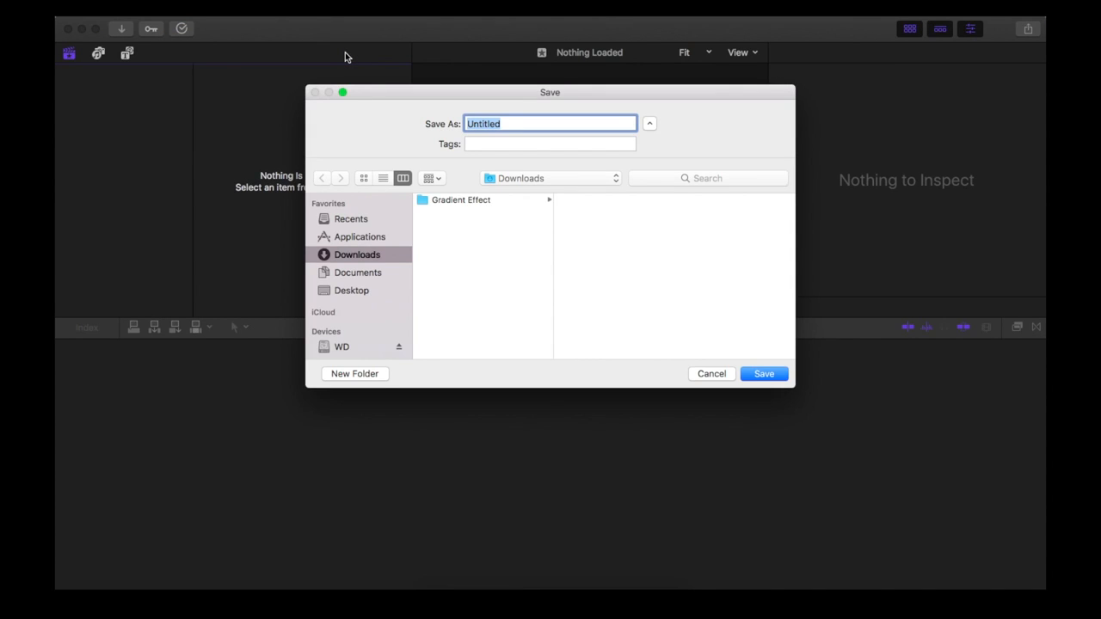
text(HoldFrame)
click(757, 375)
- Rename the library's default event as HoldFrame
click(110, 103)
click(110, 102)
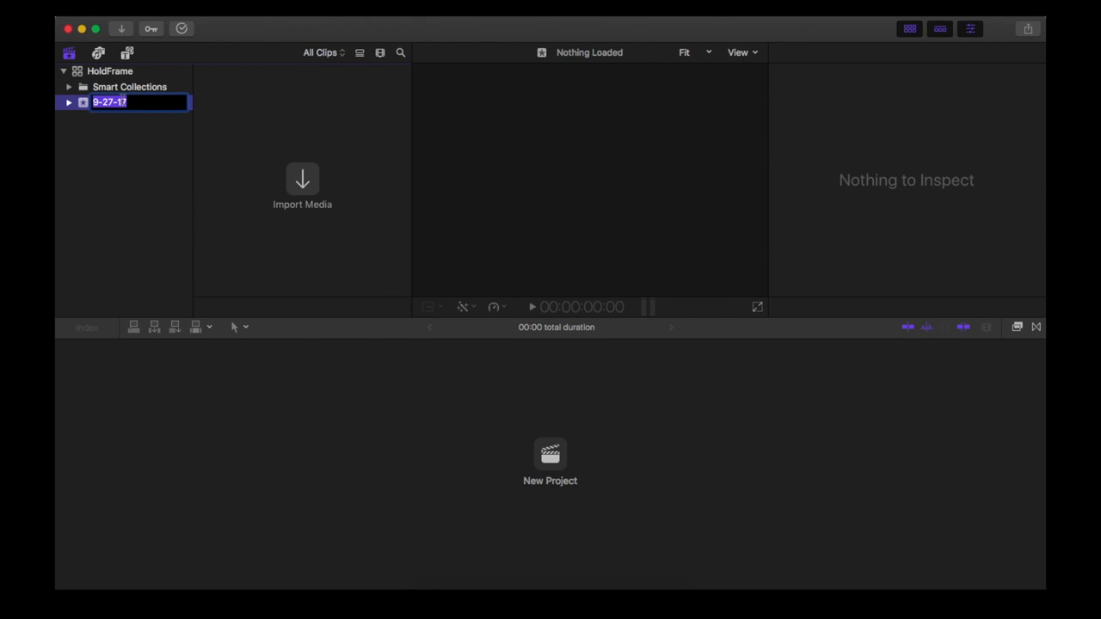
text(HoldFrame)
click(117, 151)
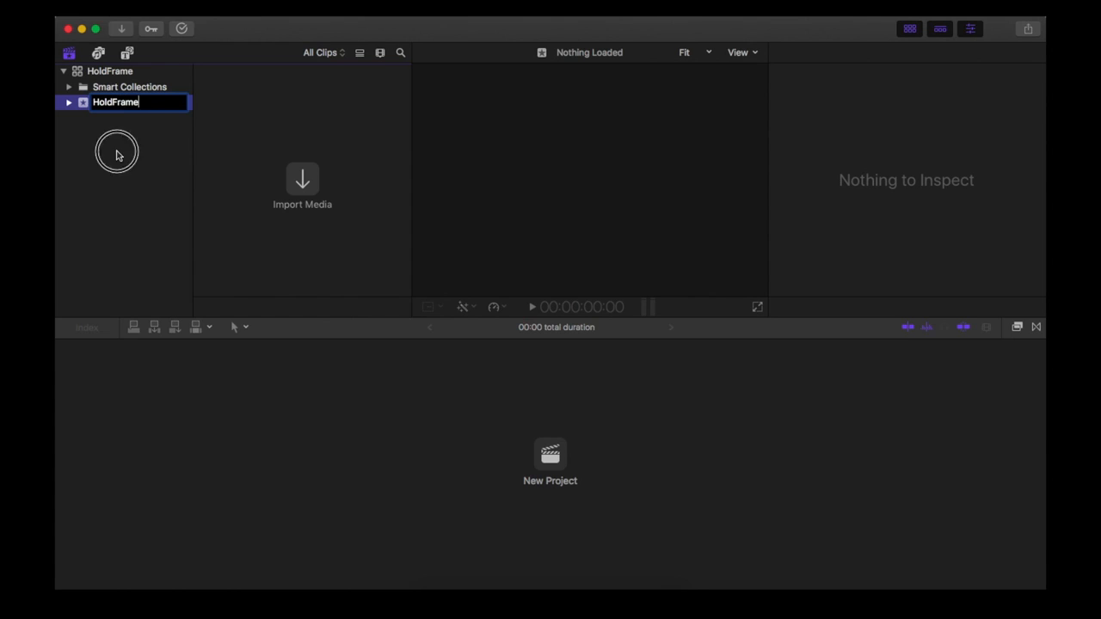
- Create a project named HoldFrame in the HoldFrame event and open it in the timeline
right_click(107, 111)
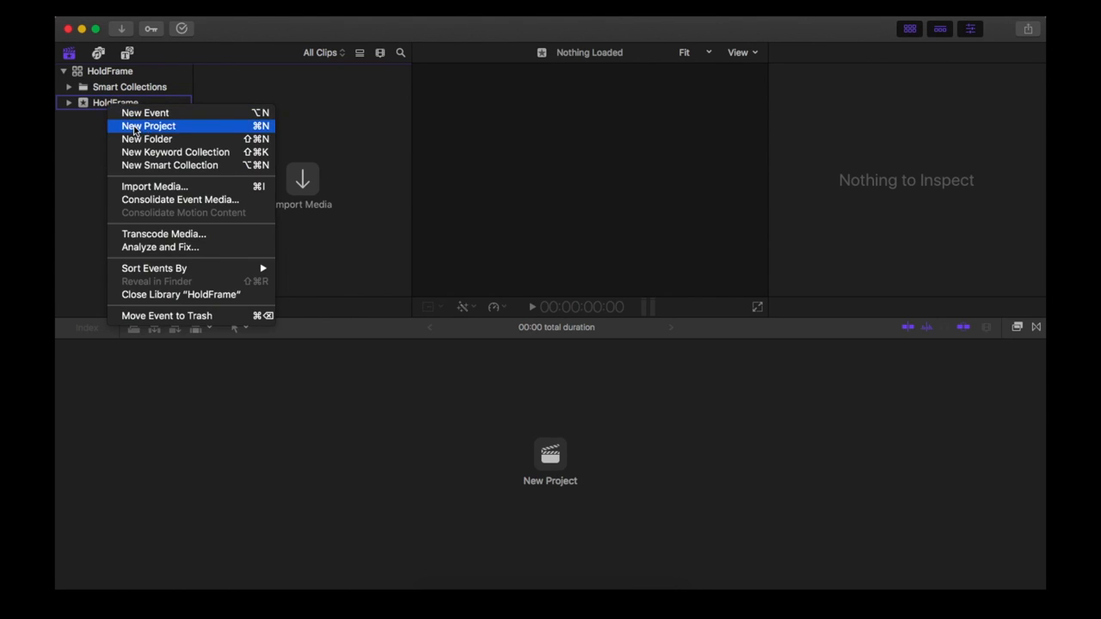
click(136, 125)
text(HoldFrame)
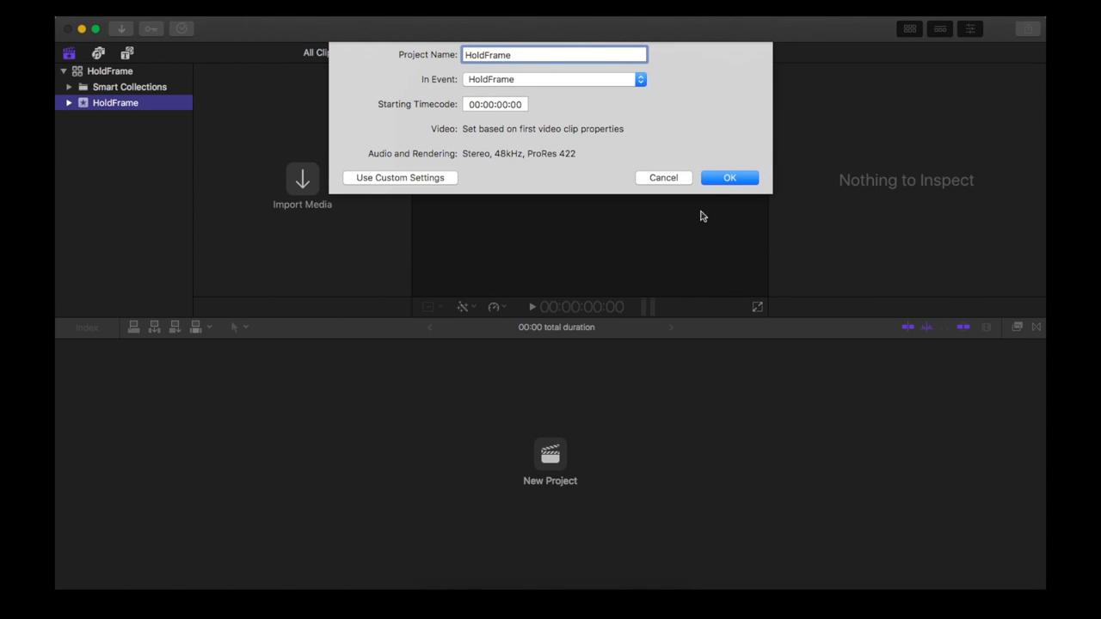
click(728, 177)
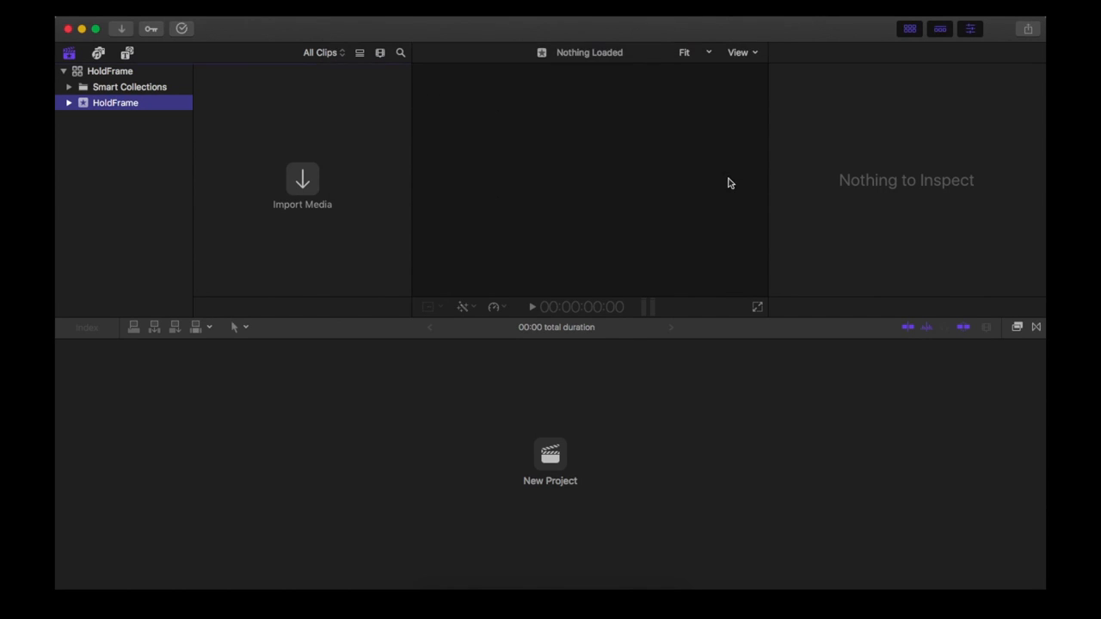
click(264, 116)
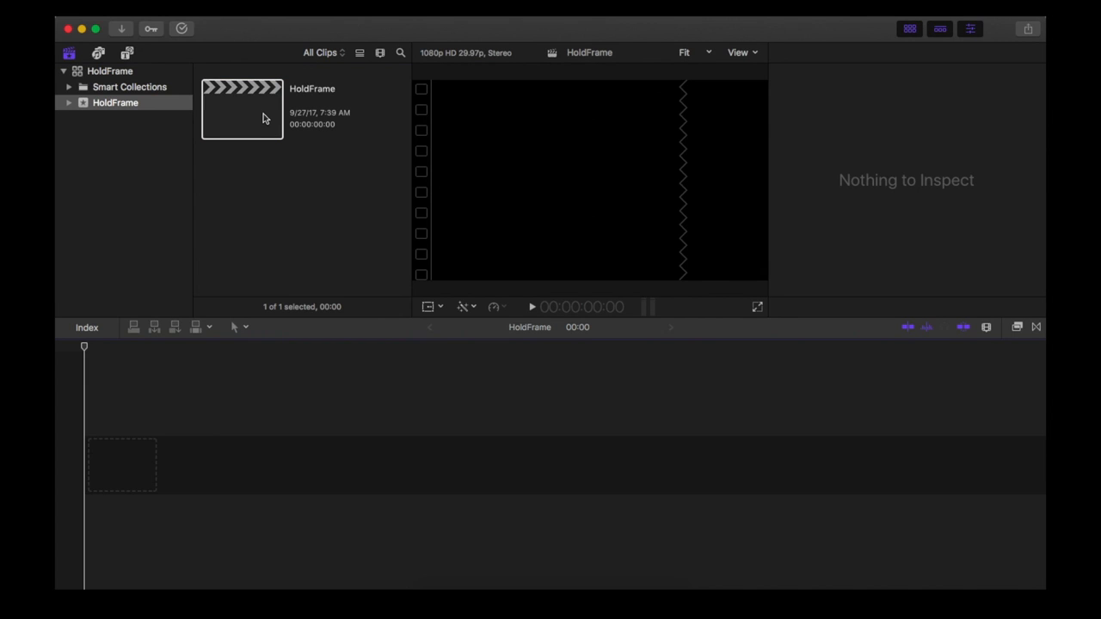
- Import the Gradient Effect folder from Downloads into the HoldFrame event, then hide the inspector
click(124, 30)
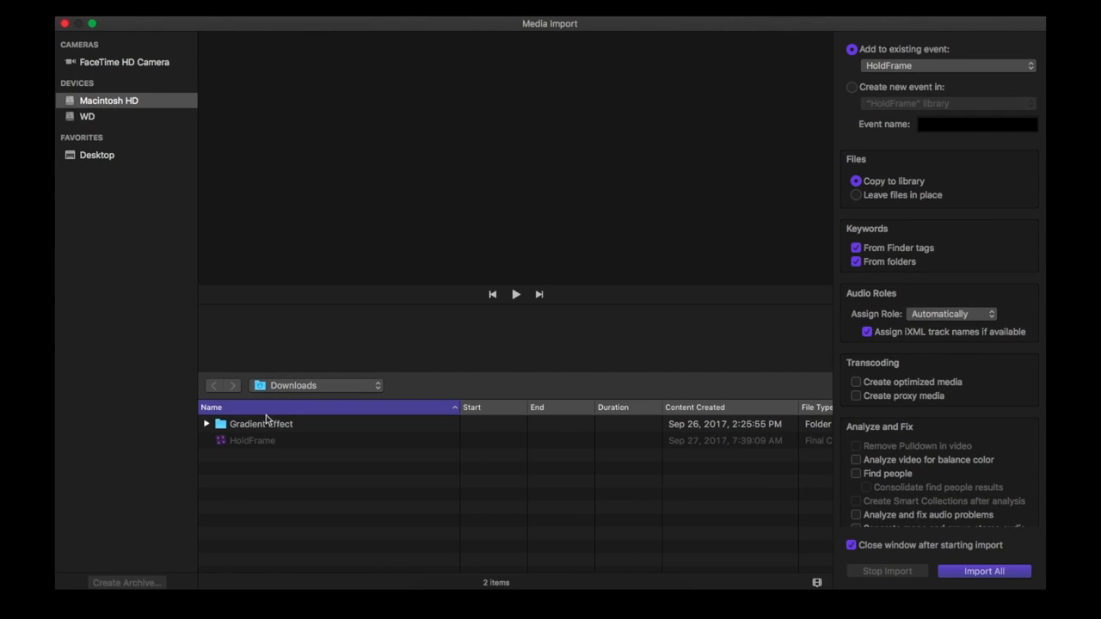
click(263, 425)
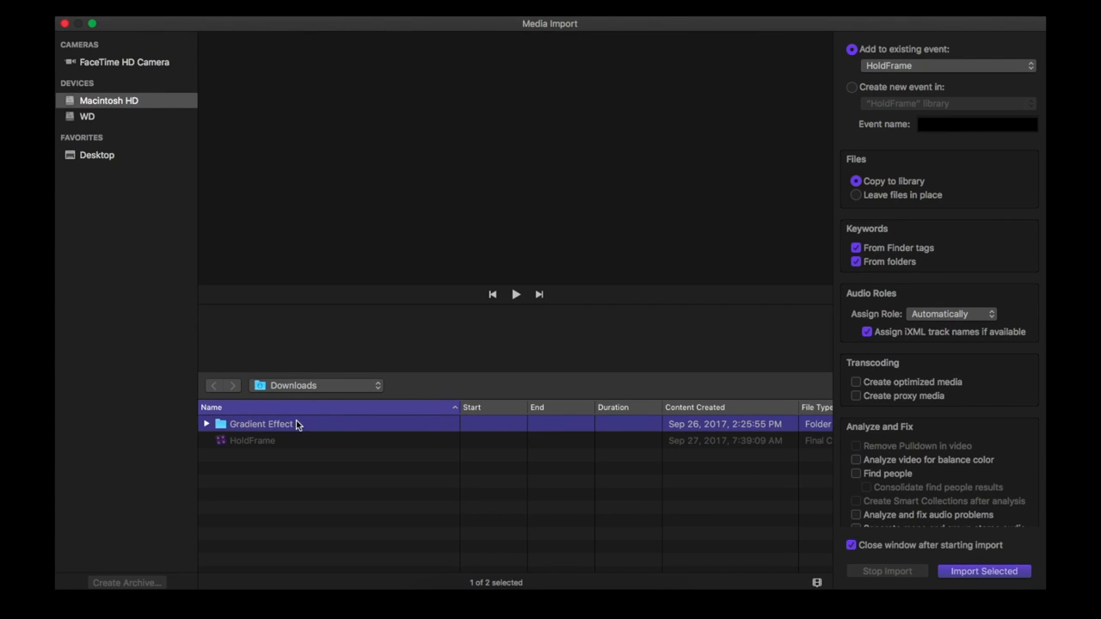
click(985, 571)
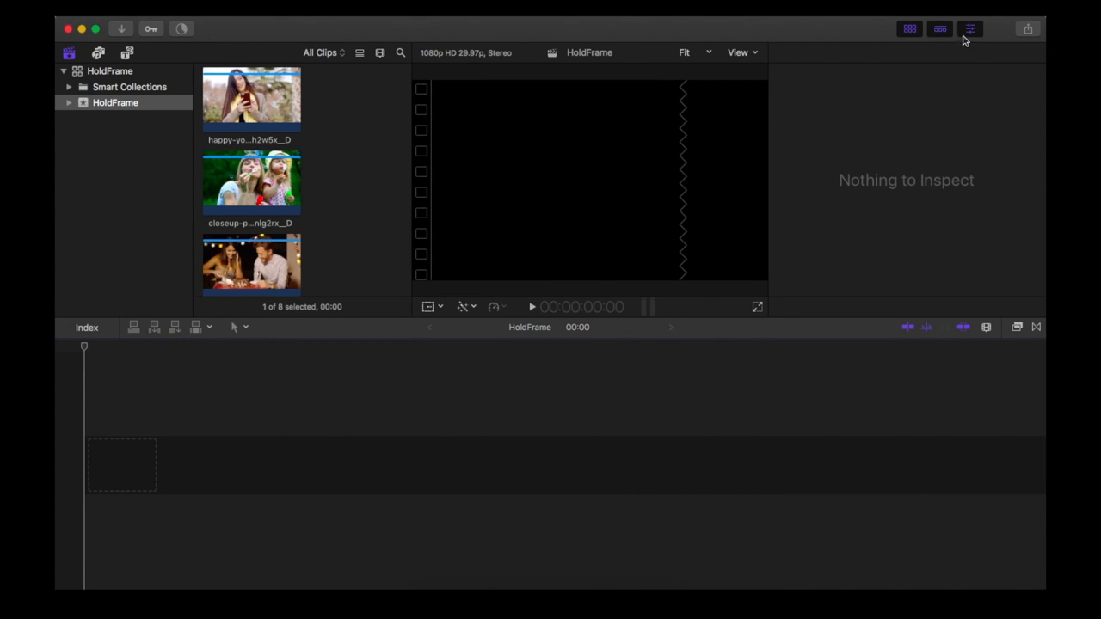
click(972, 30)
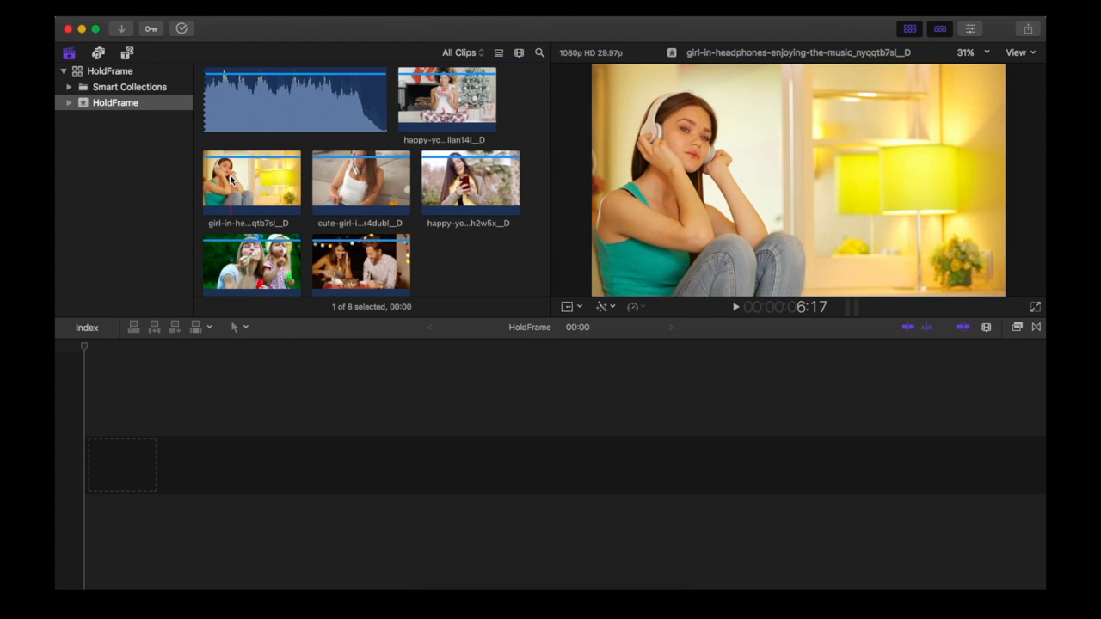
- Mark the girl-in-headphones clip from about 6:17 to 14:27 and append that range to the timeline
click(231, 178)
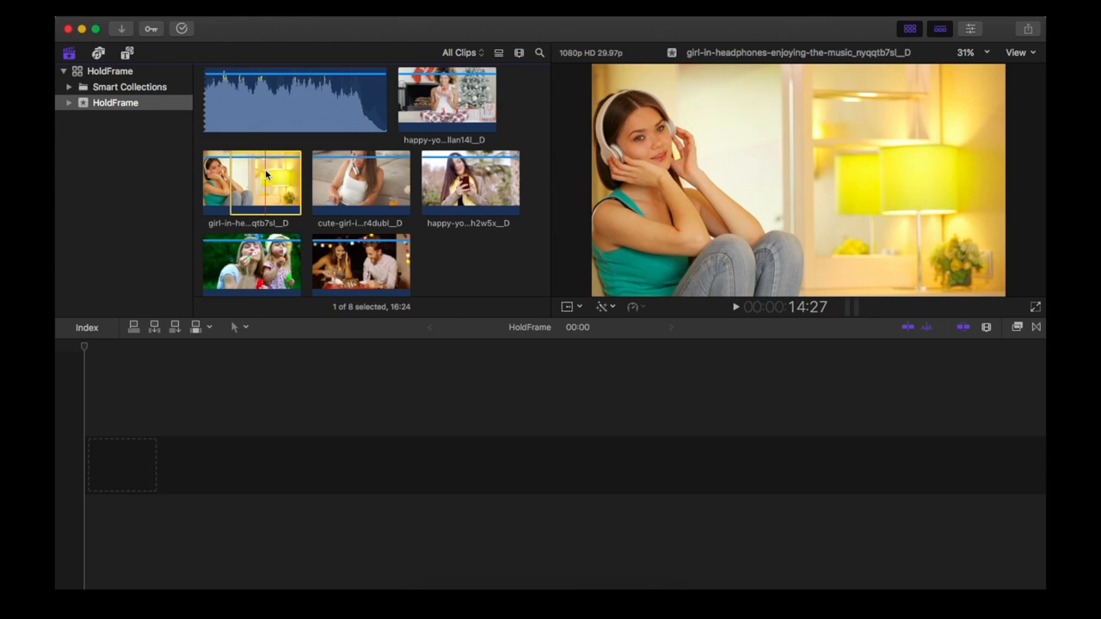
key(o)
key(e)
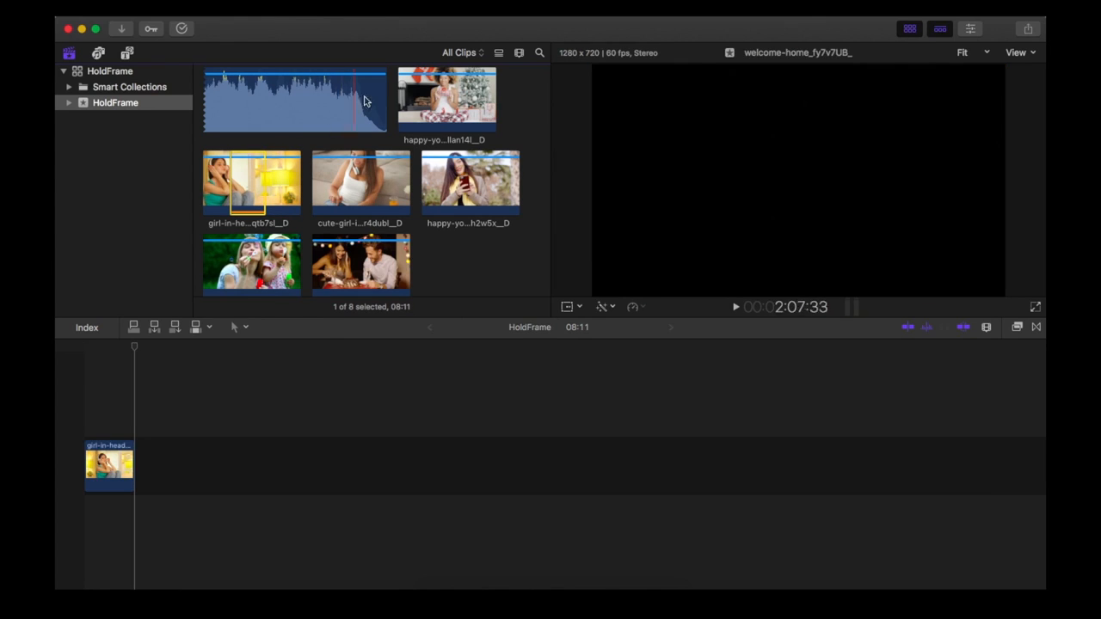
- Mark the Christmas gift clip from about 2:01 to 14:21 and append that range to the timeline
click(410, 100)
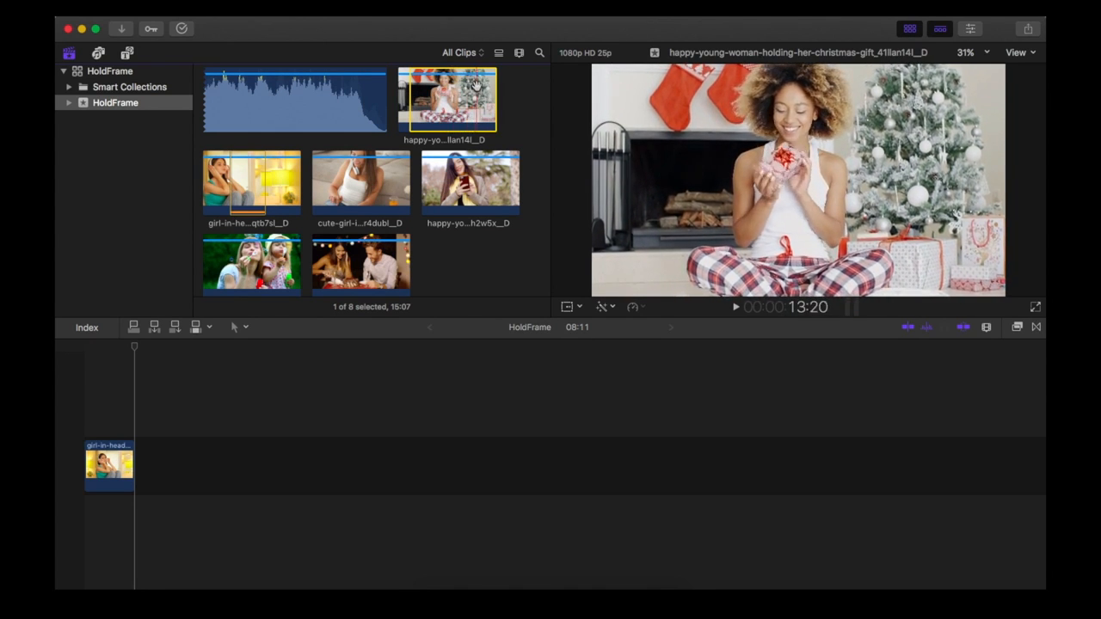
key(o)
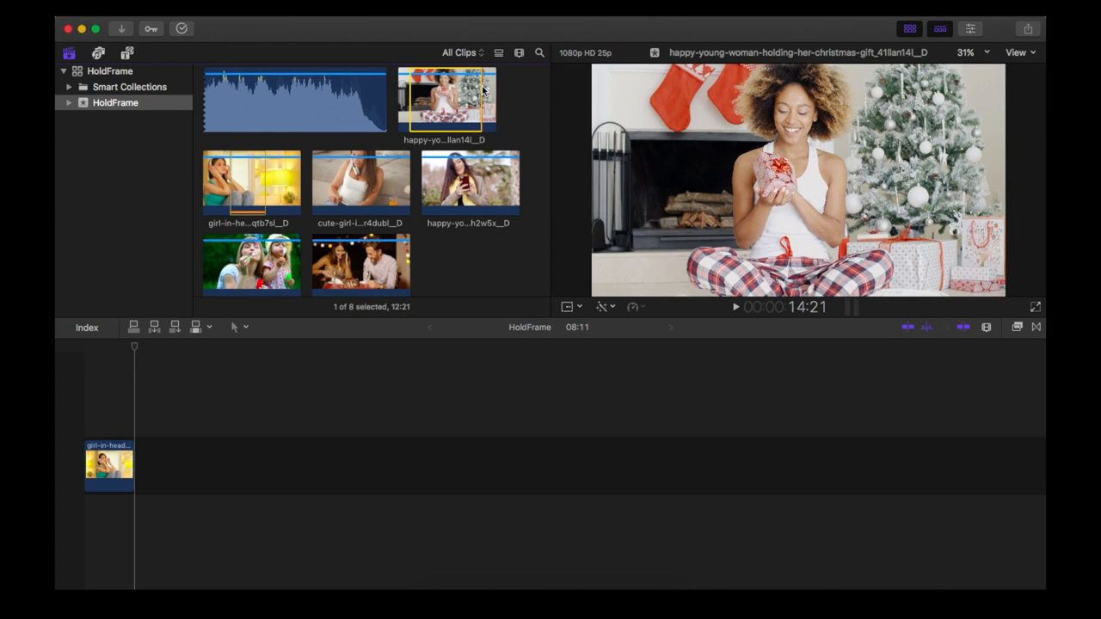
key(e)
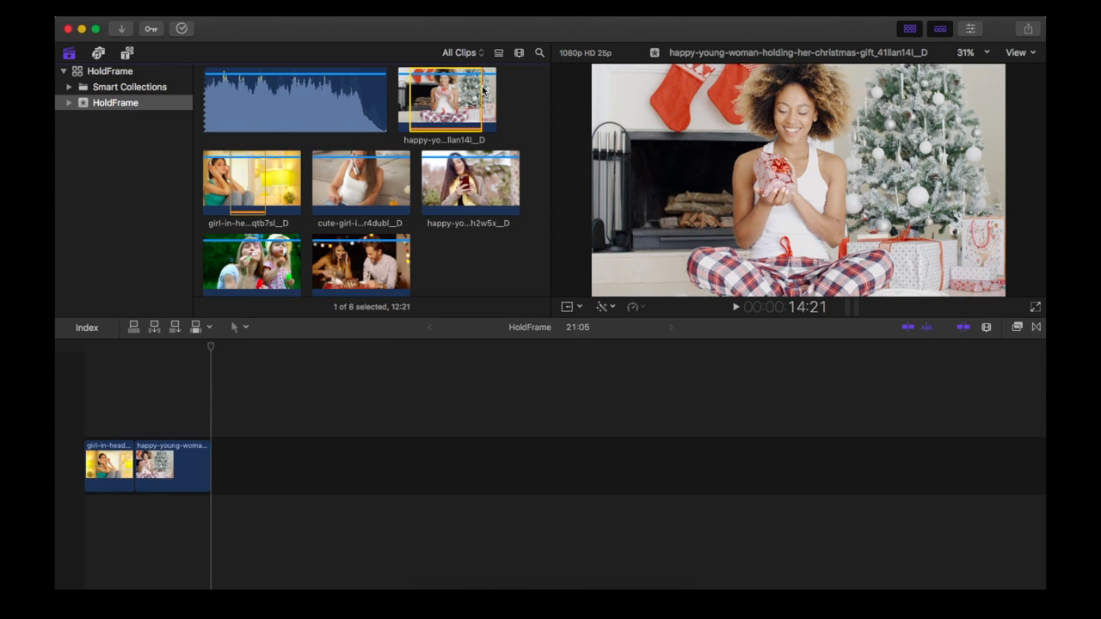
- Mark the cute-girl-in-headset clip from about 0:14 to 9:28 and append that range to the timeline
click(318, 171)
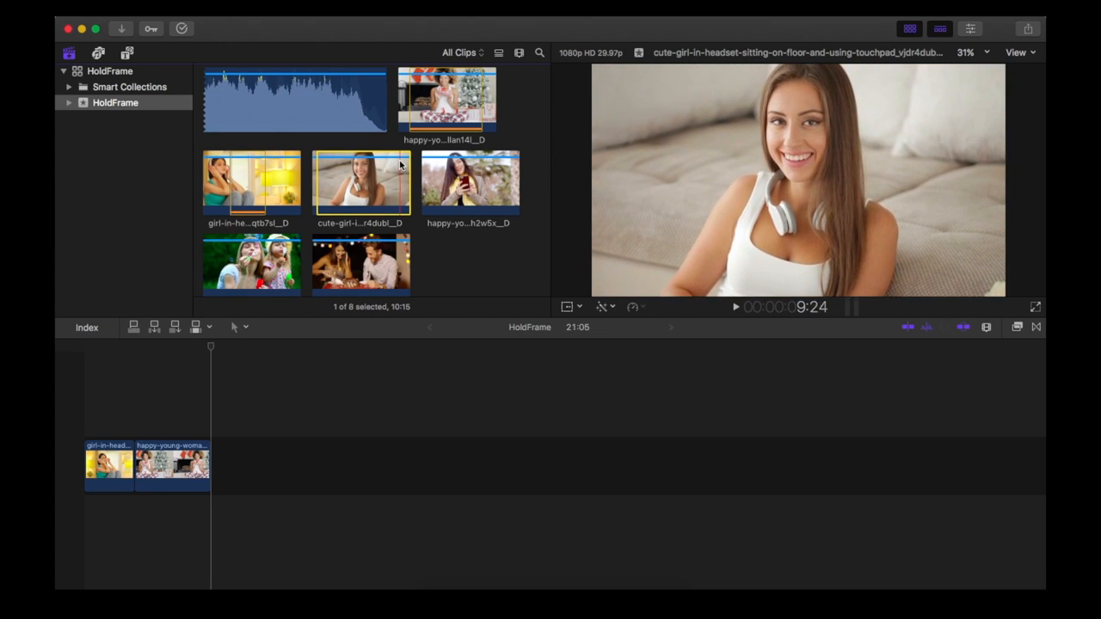
key(o)
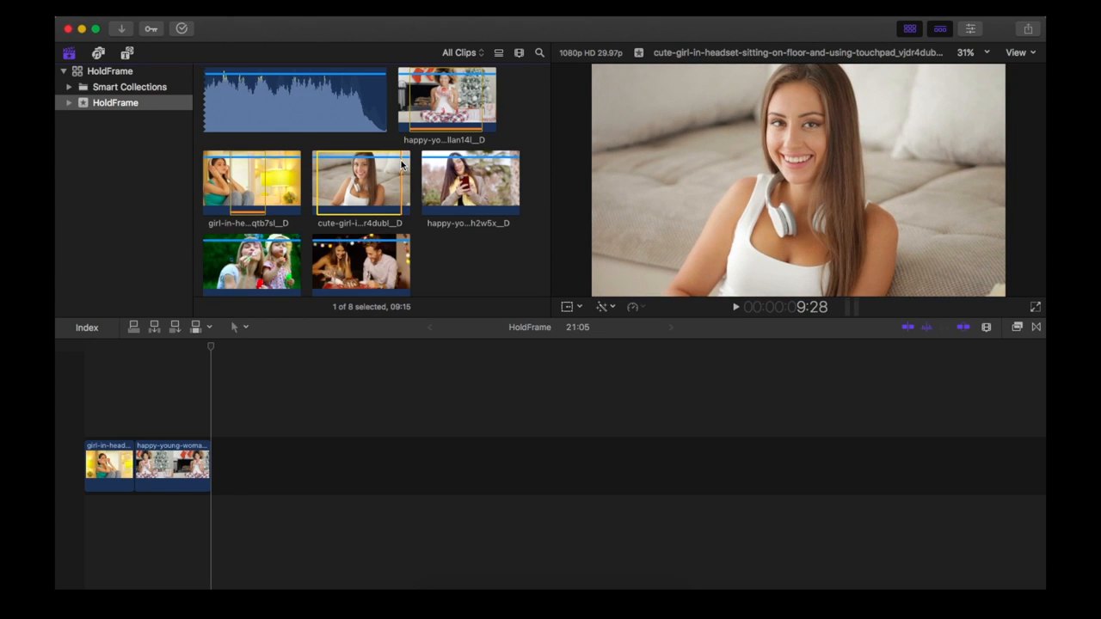
key(e)
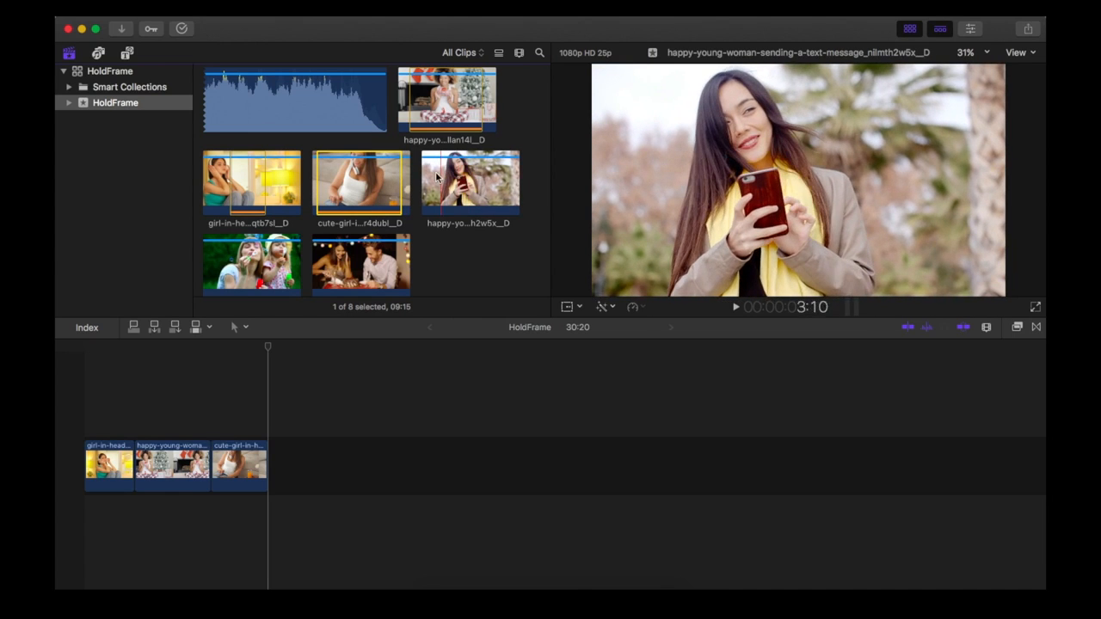
- Mark a range of about 7:21 ending near 9:19 in the text-message clip and append it to the timeline
key(i)
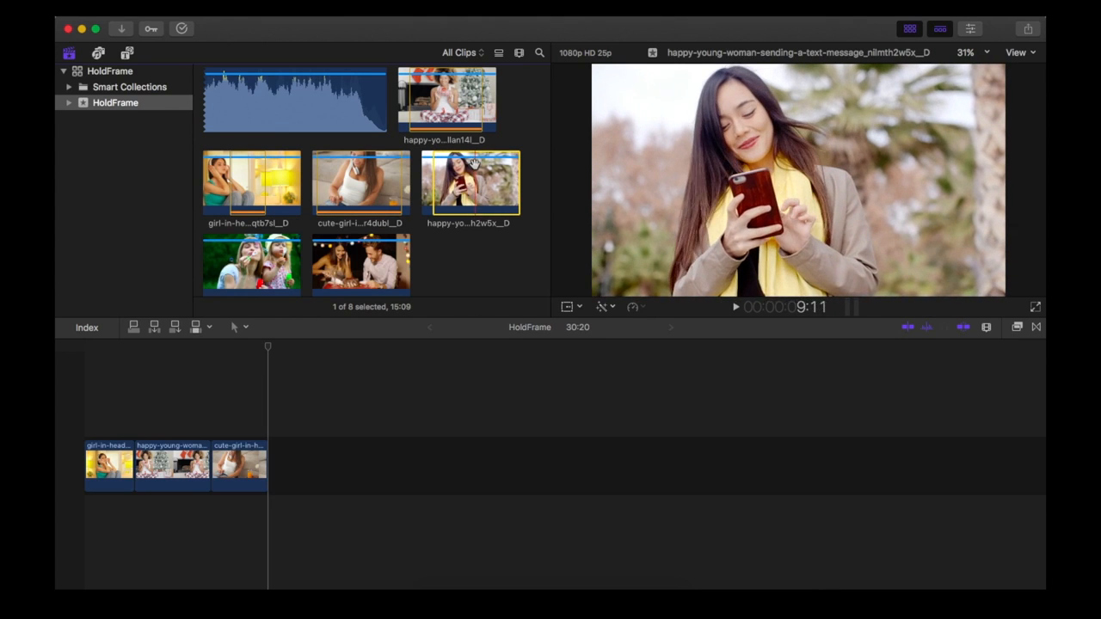
key(o)
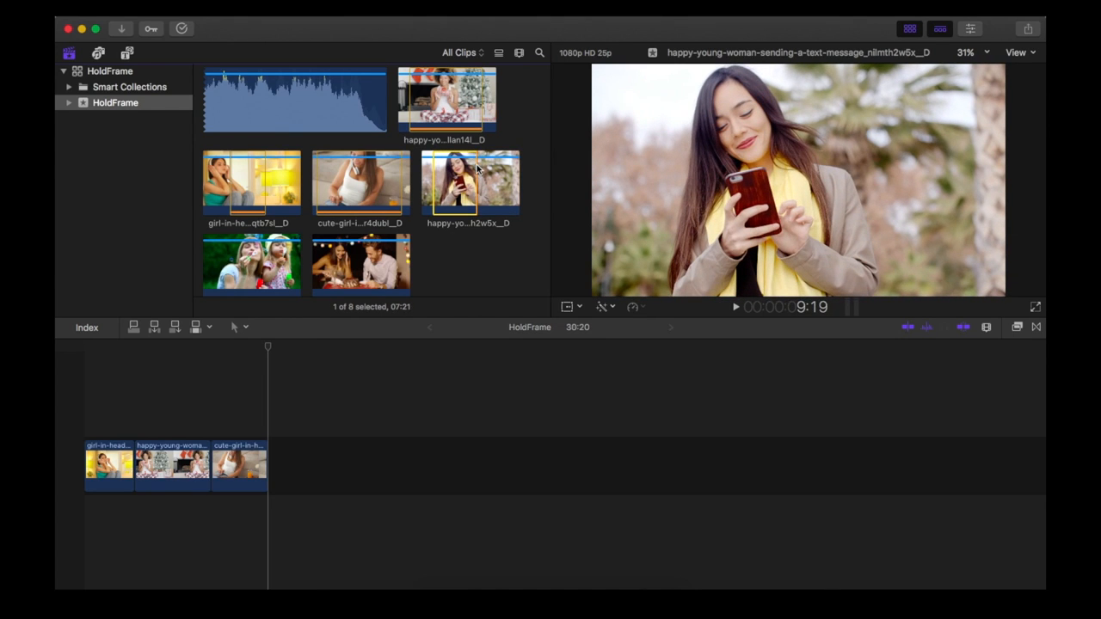
key(e)
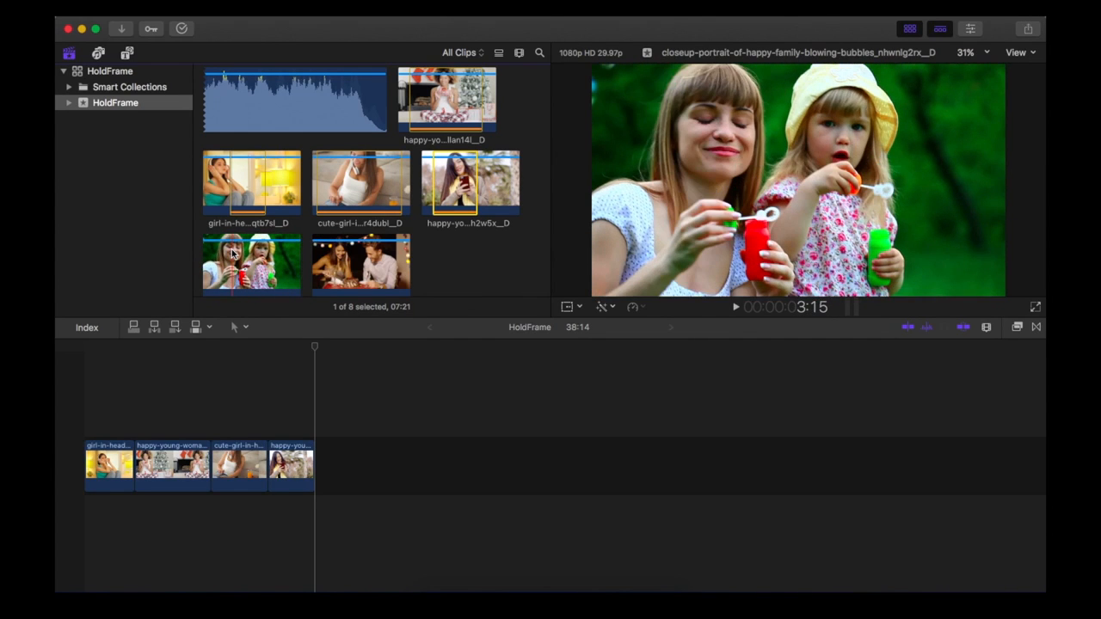
- Mark the family blowing-bubbles clip from about 3:15 to 9:21 and append that range to the timeline
key(i)
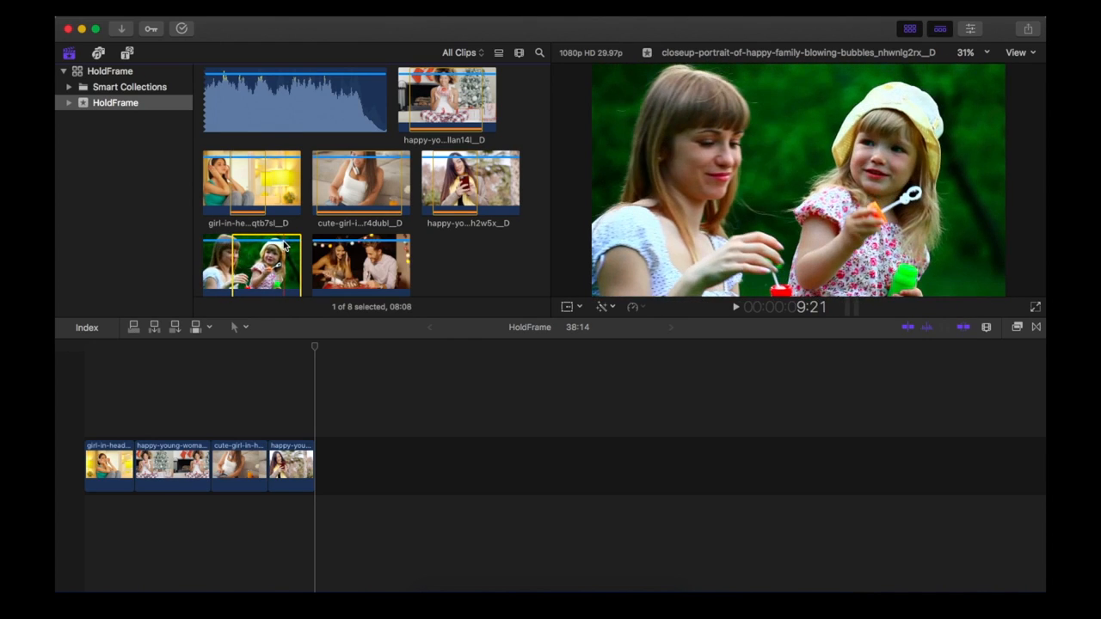
key(o)
key(e)
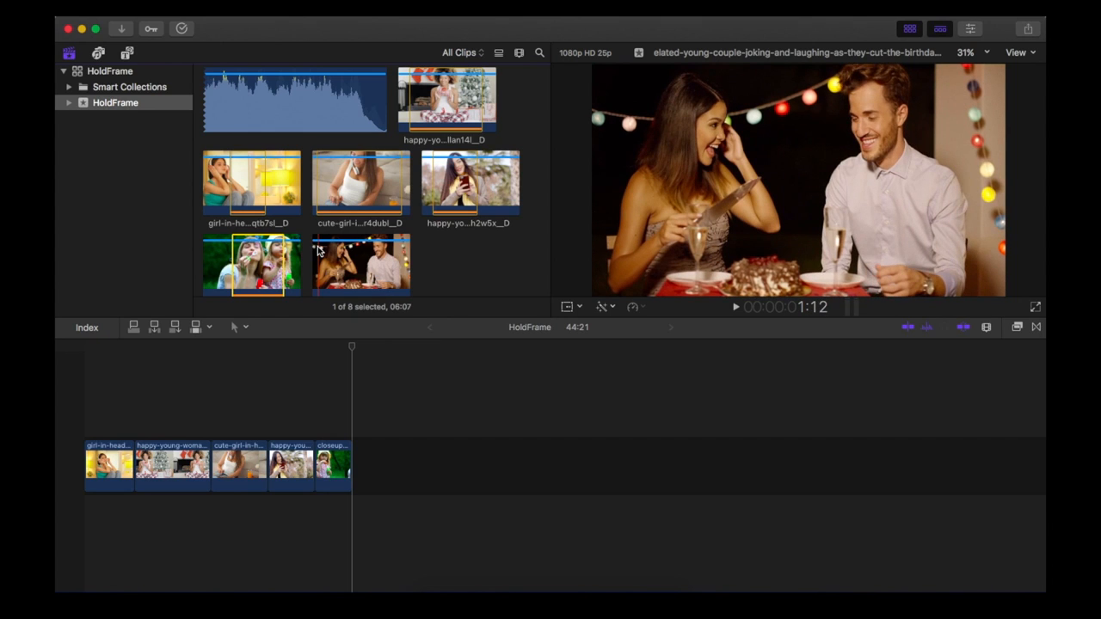
- Mark a range of about 12:07 starting near 1:12 in the birthday couple clip and append it to the timeline
click(318, 249)
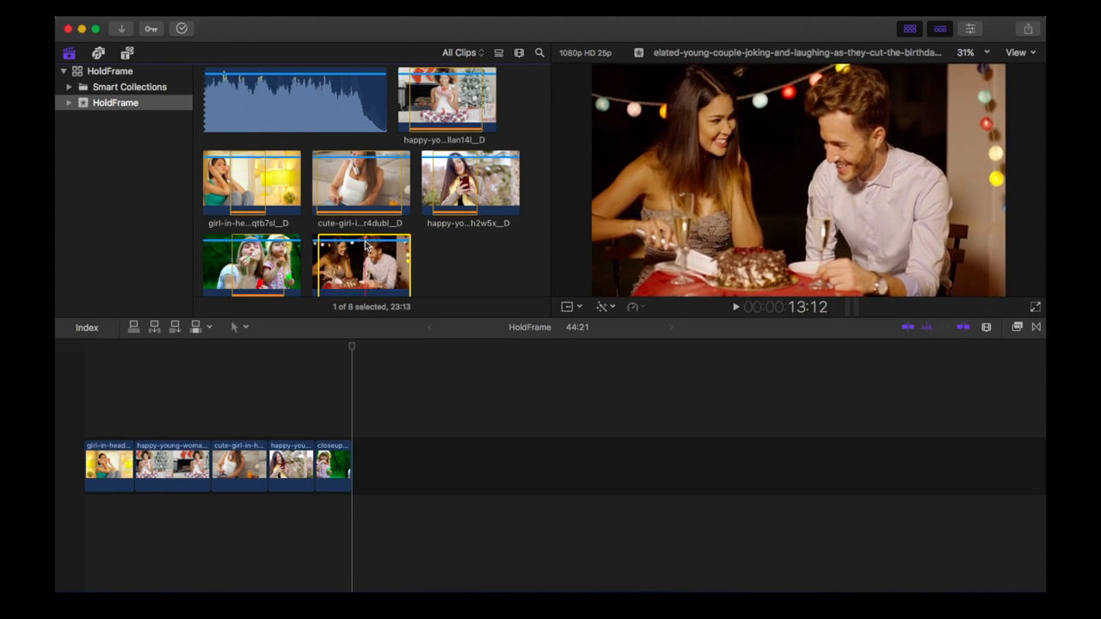
key(o)
key(e)
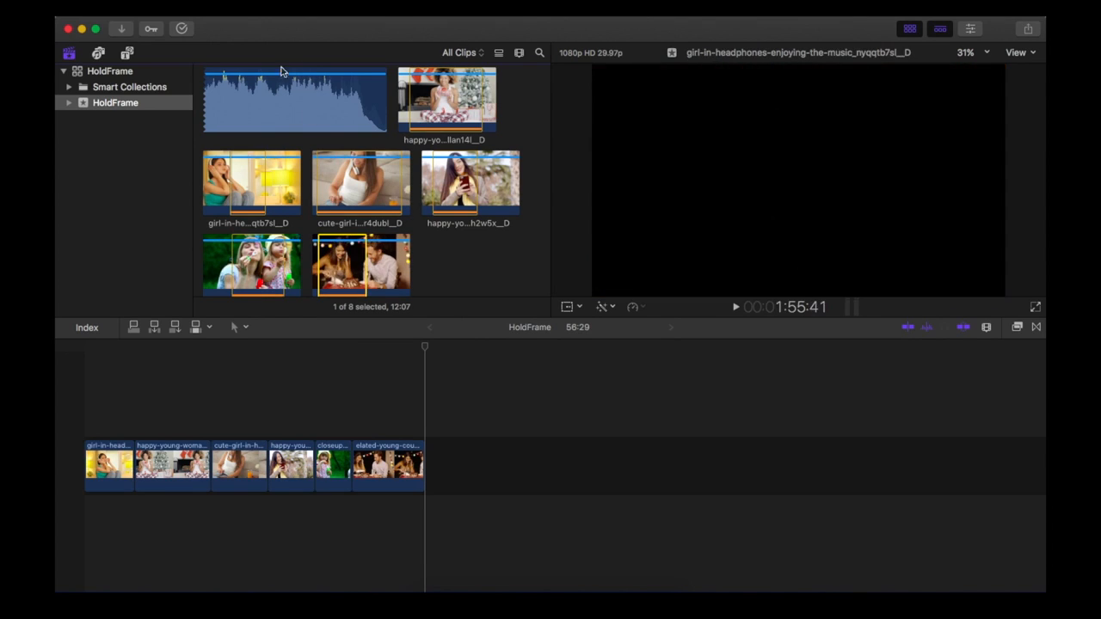
- Place the whole welcome-home music track beneath the video clips, starting at the beginning of the timeline
click(276, 105)
drag(276, 104, 77, 514)
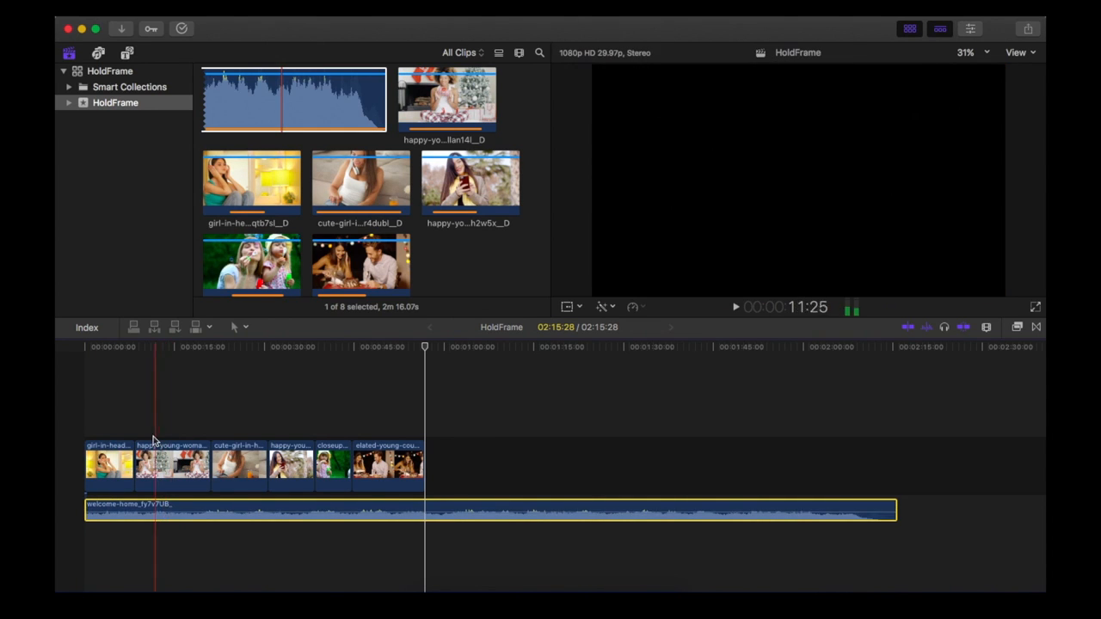
click(126, 393)
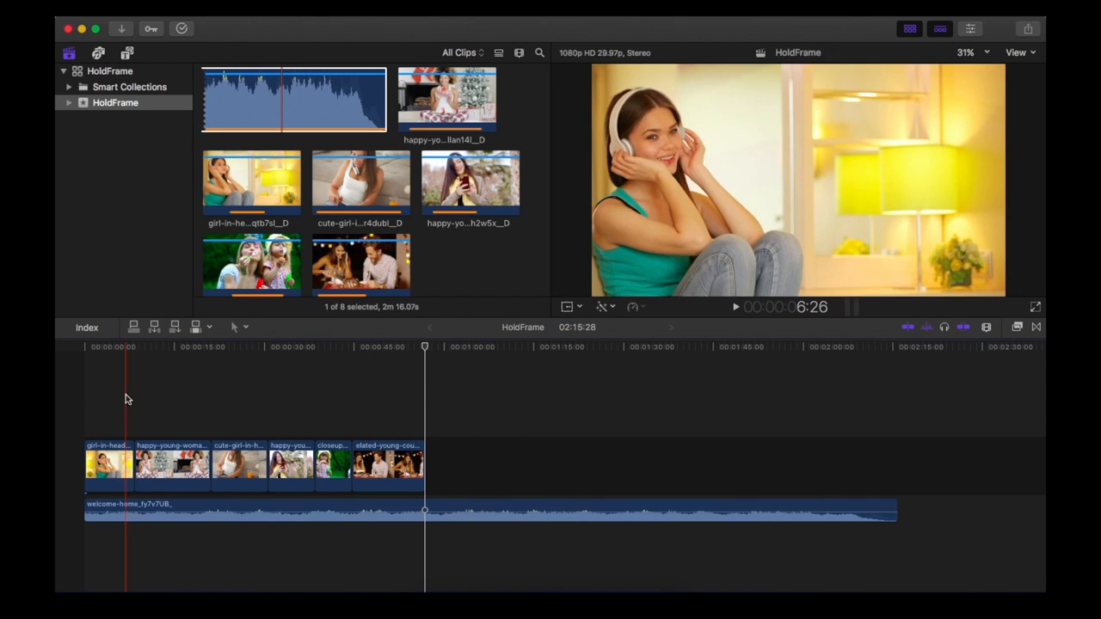
- Play the timeline from the beginning and add a marker at 8:14, near the start of the Christmas gift clip
click(89, 392)
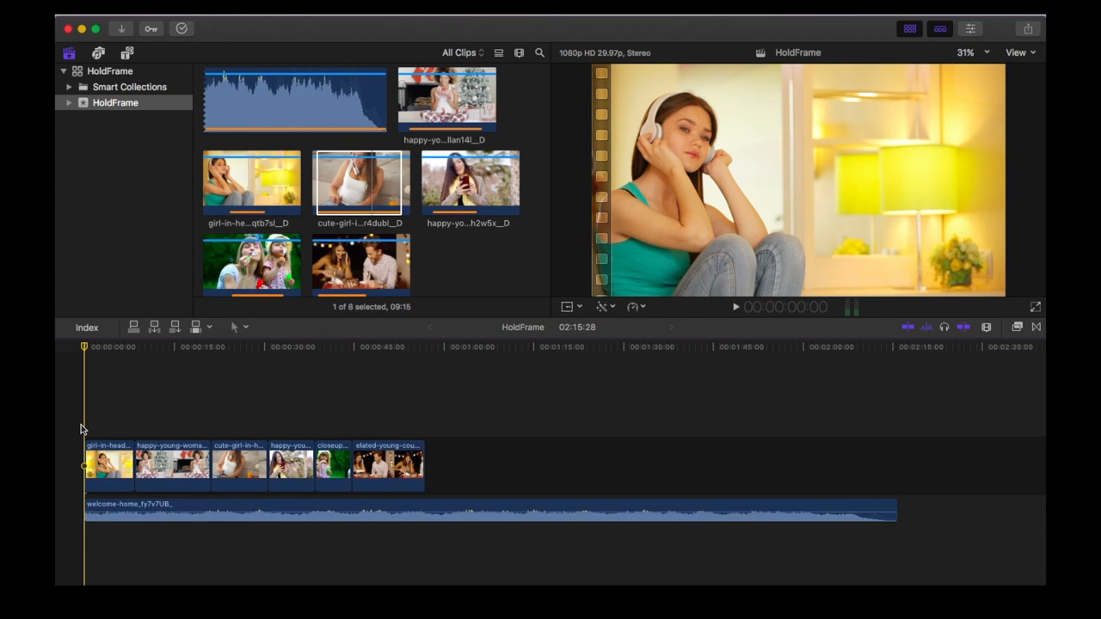
key(space)
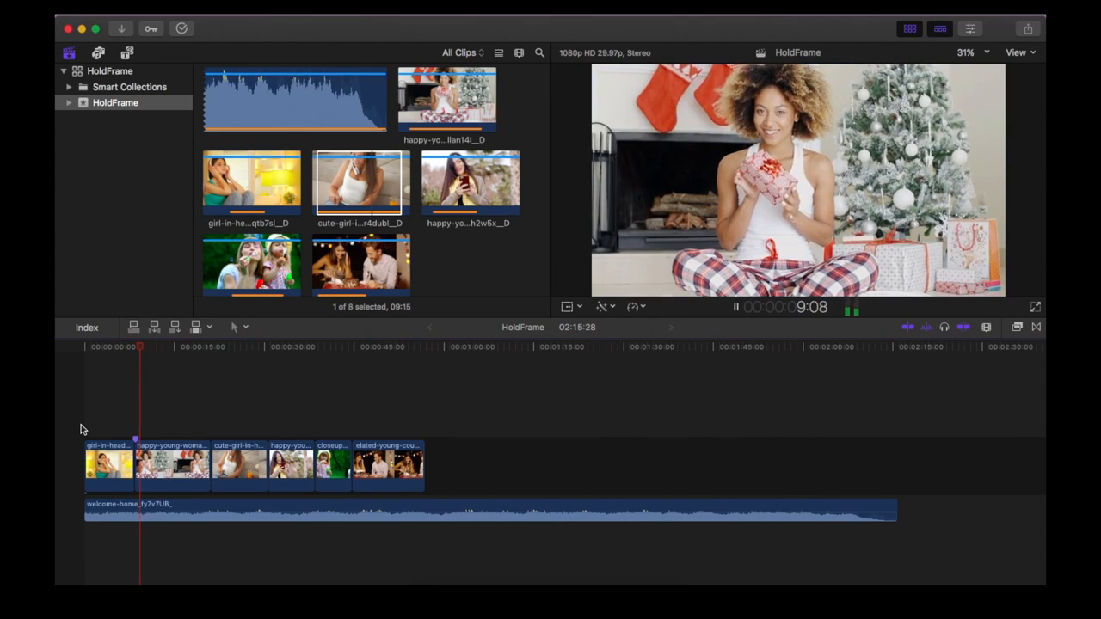
key(space)
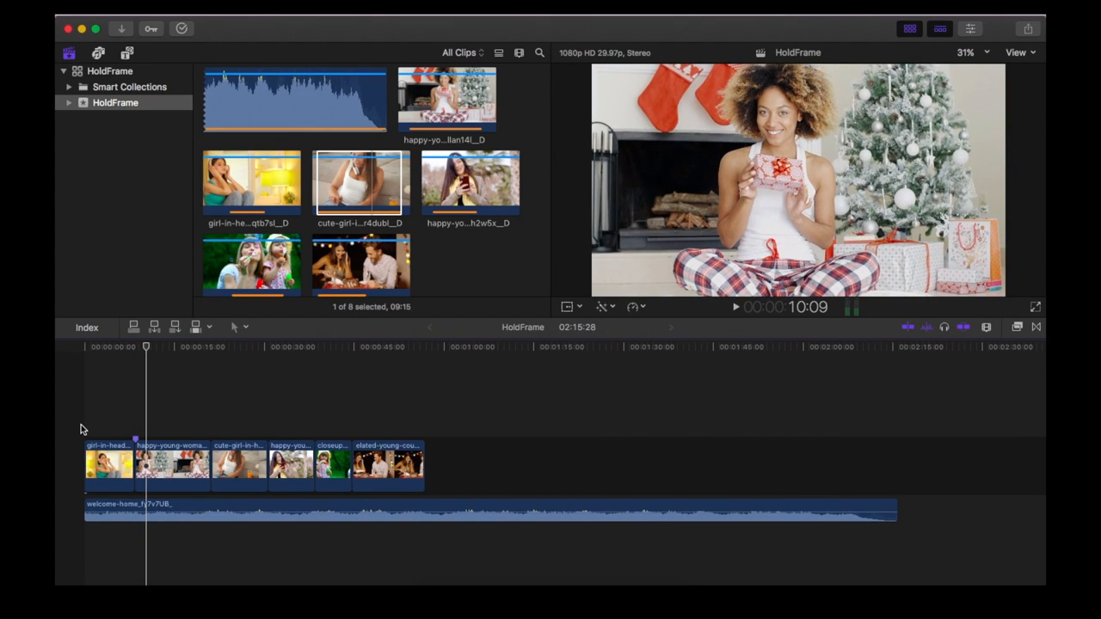
- Delete the marker at the start of the Christmas gift clip
click(136, 439)
right_click(136, 441)
click(186, 539)
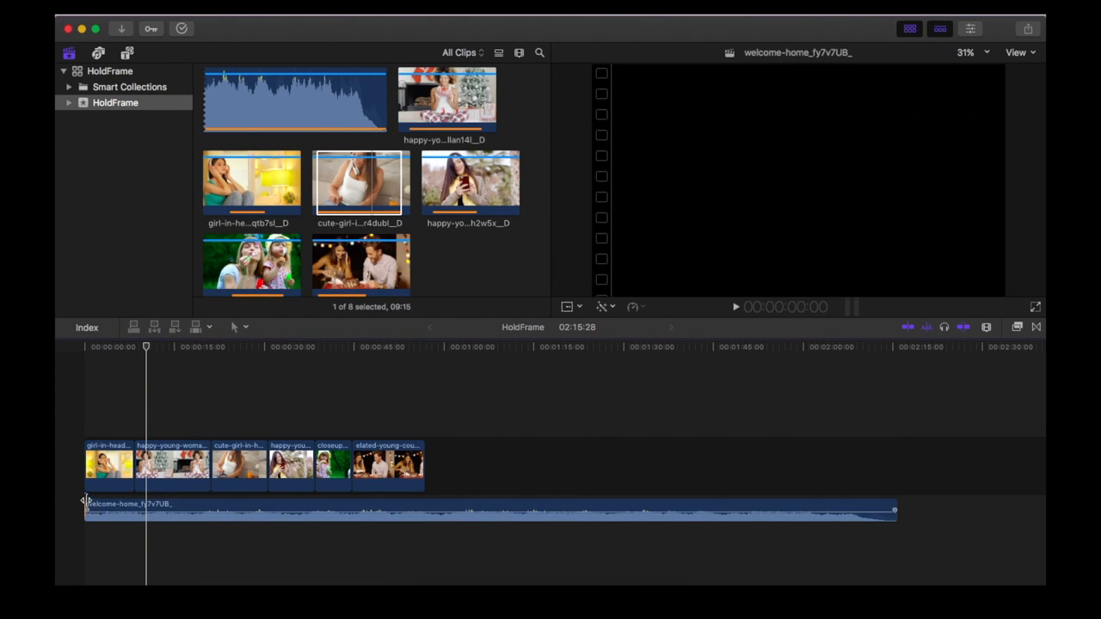
- Play the timeline from the start, adding five markers to the welcome-home music track, and trim the track's end to about 59:07
click(83, 504)
click(92, 510)
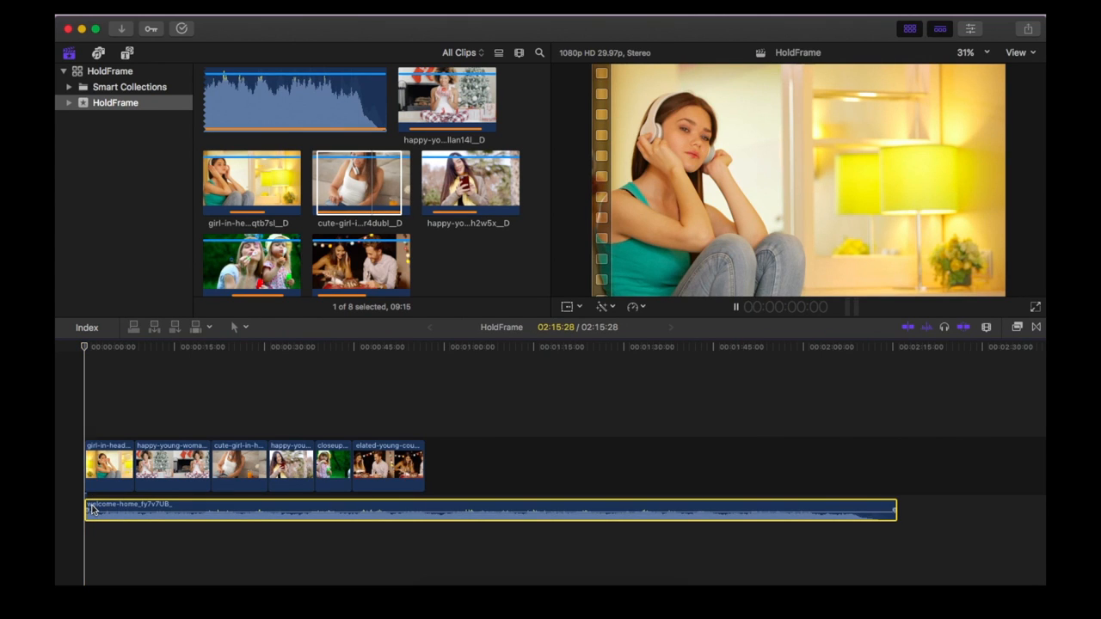
key(space)
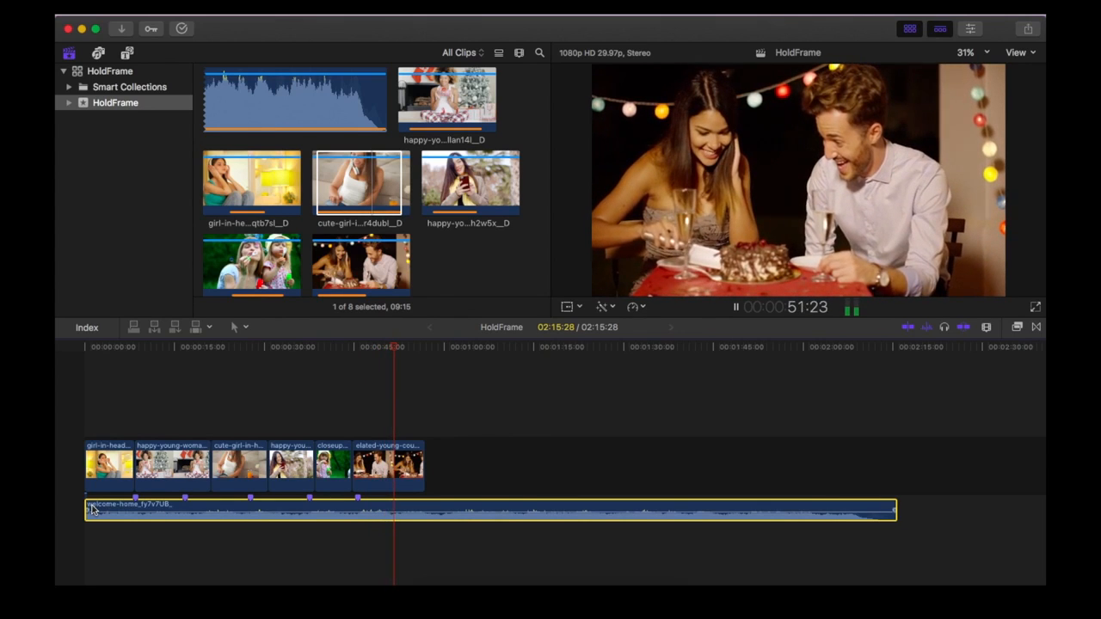
key(space)
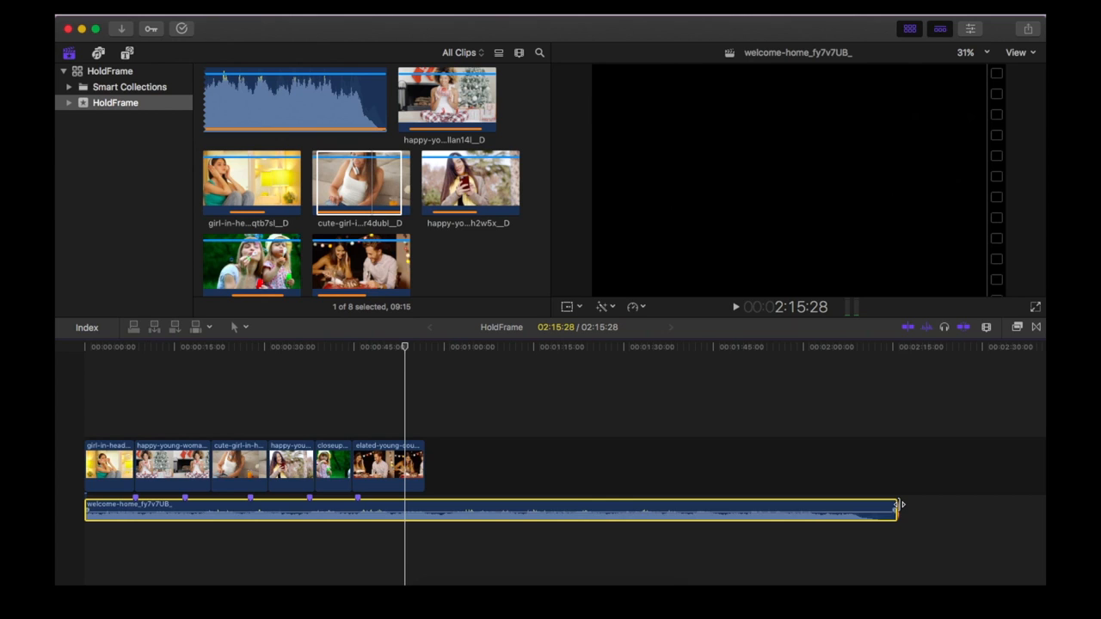
drag(896, 506, 436, 507)
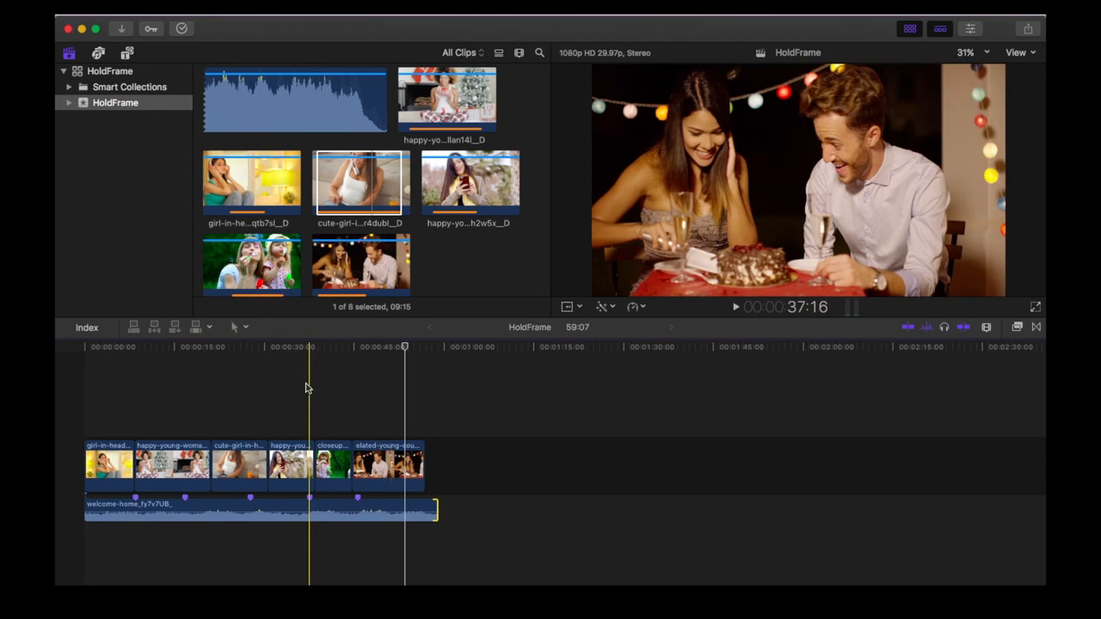
- Check that snapping is turned on for the timeline so clip edges can catch the music markers
click(140, 504)
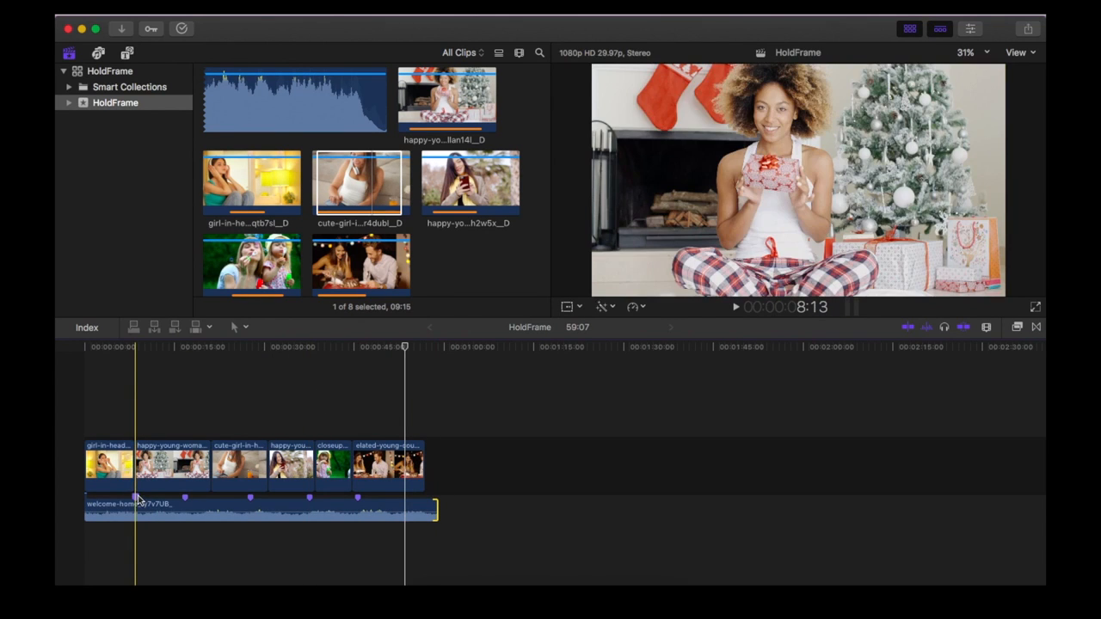
click(371, 8)
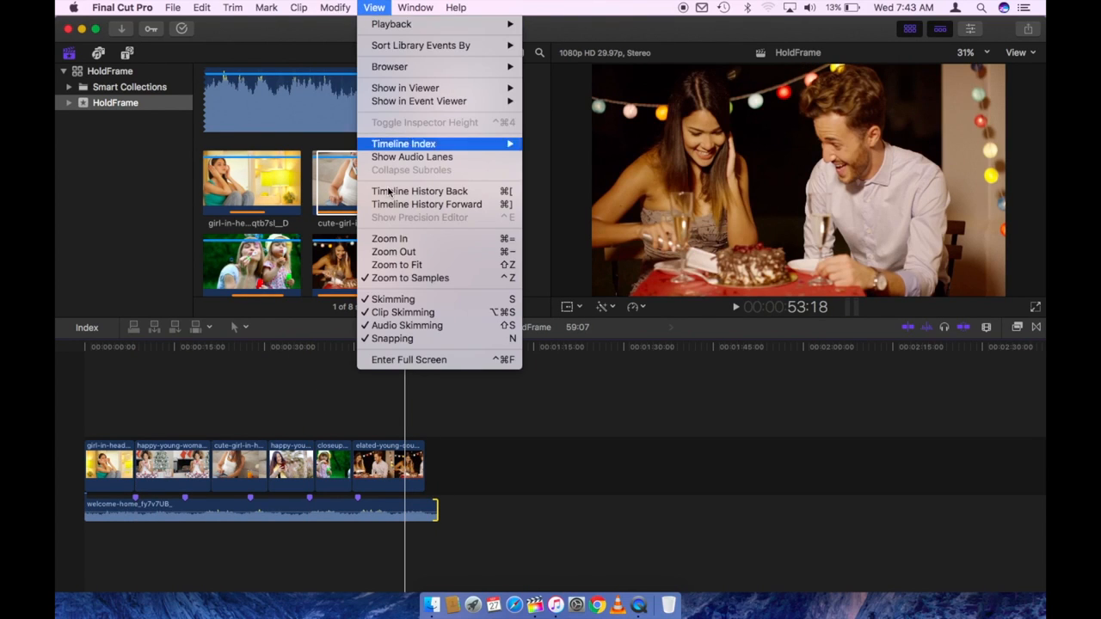
click(396, 339)
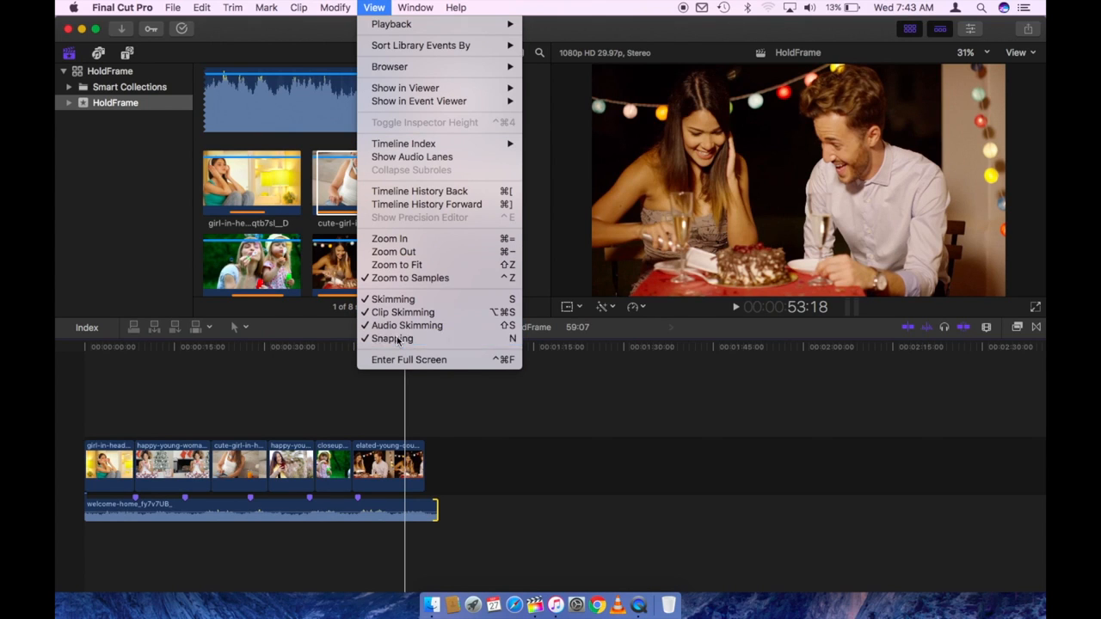
click(963, 330)
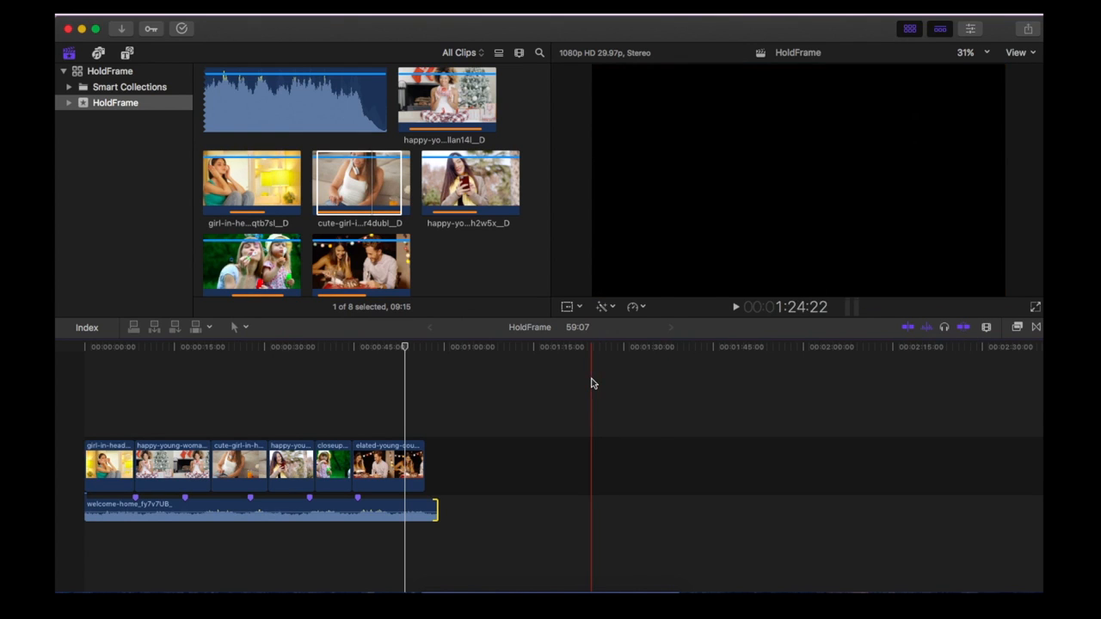
click(965, 330)
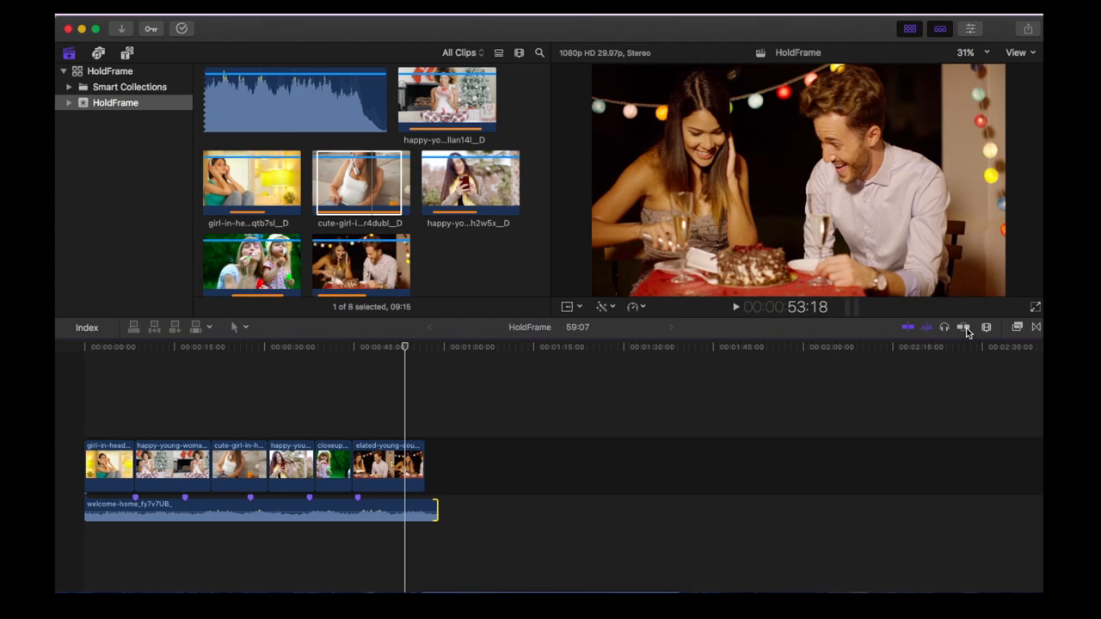
click(966, 330)
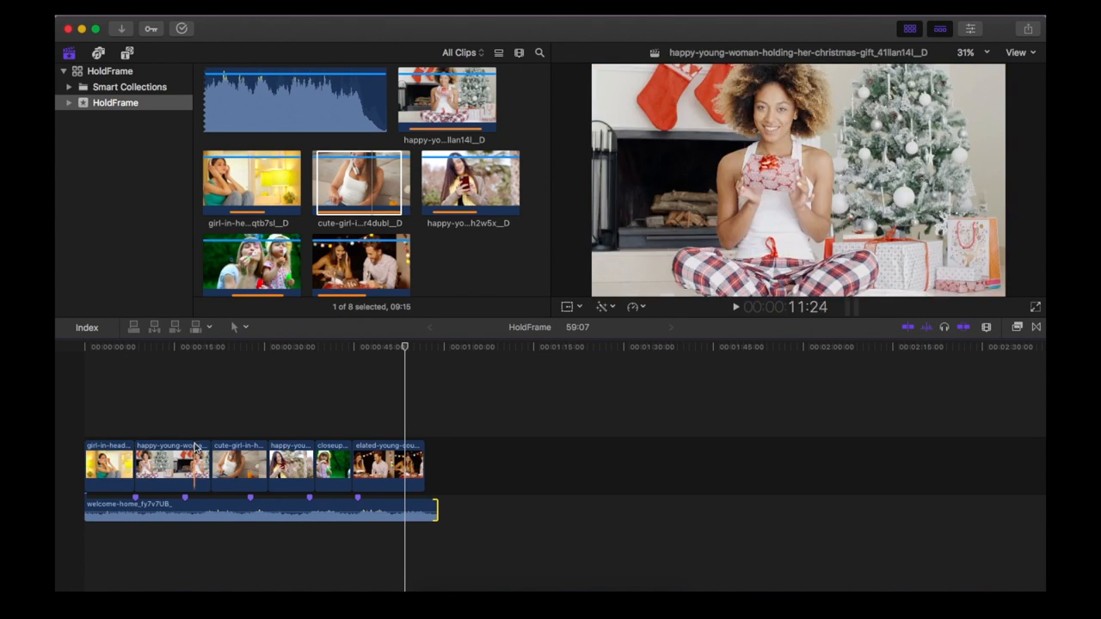
- Align the ends of the second to fifth clips with the music markers, slipping the third clip to earlier footage with the Trim tool
drag(210, 458, 248, 461)
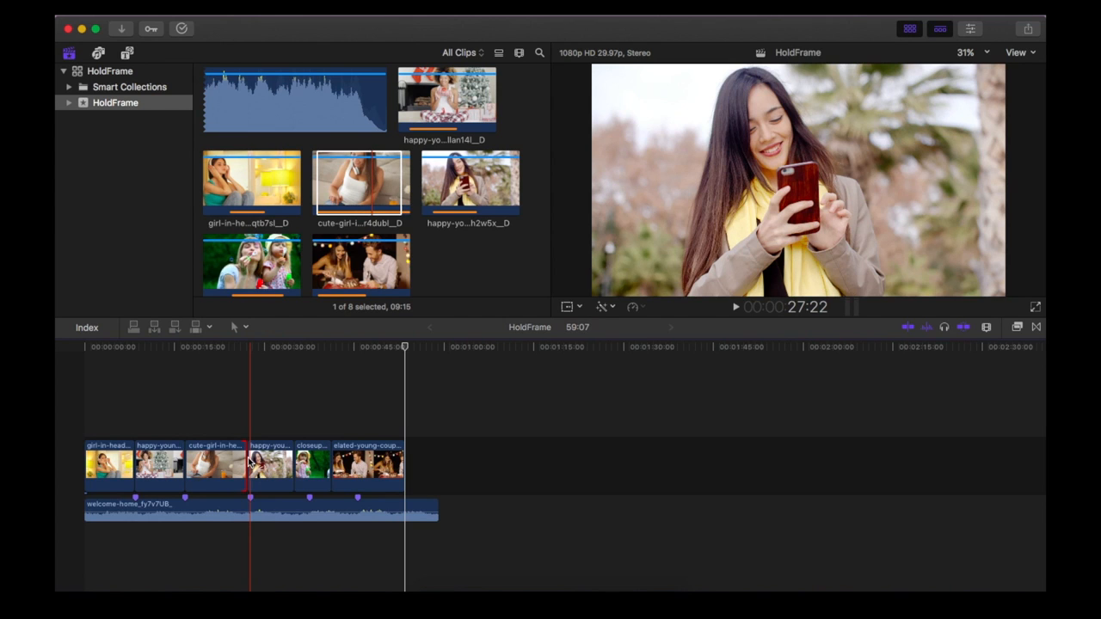
click(244, 328)
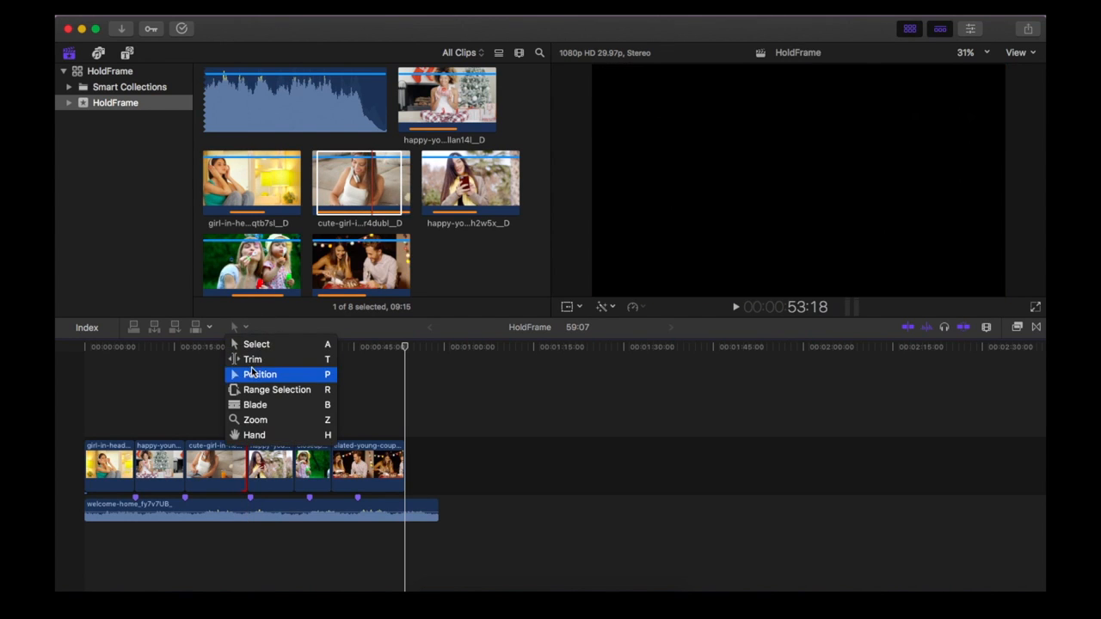
click(252, 361)
drag(210, 469, 222, 469)
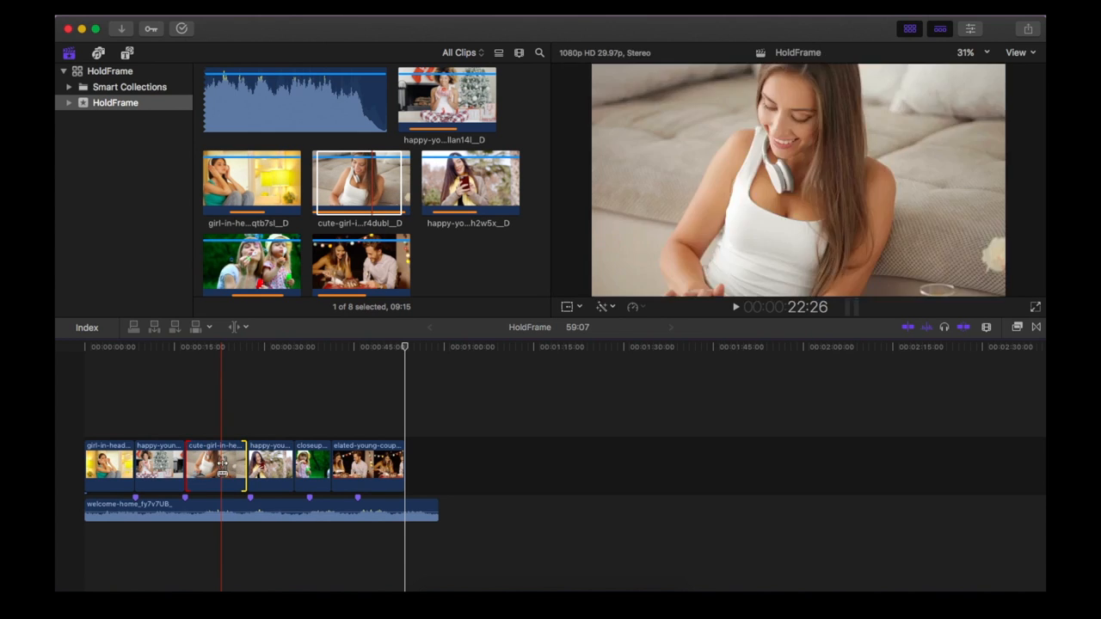
click(244, 328)
click(236, 345)
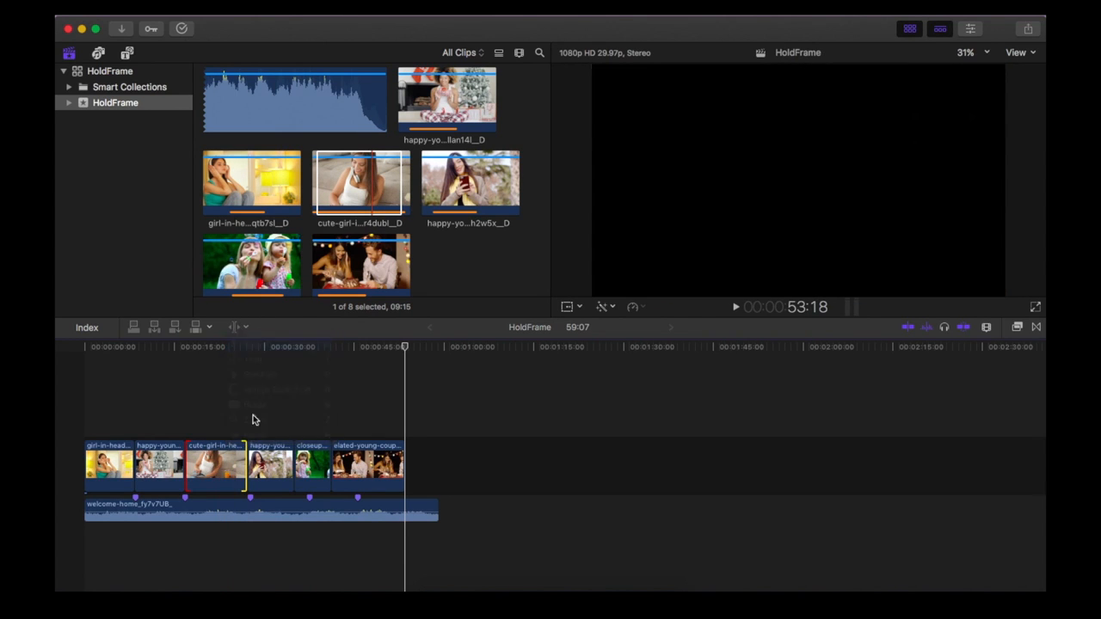
drag(247, 458, 356, 460)
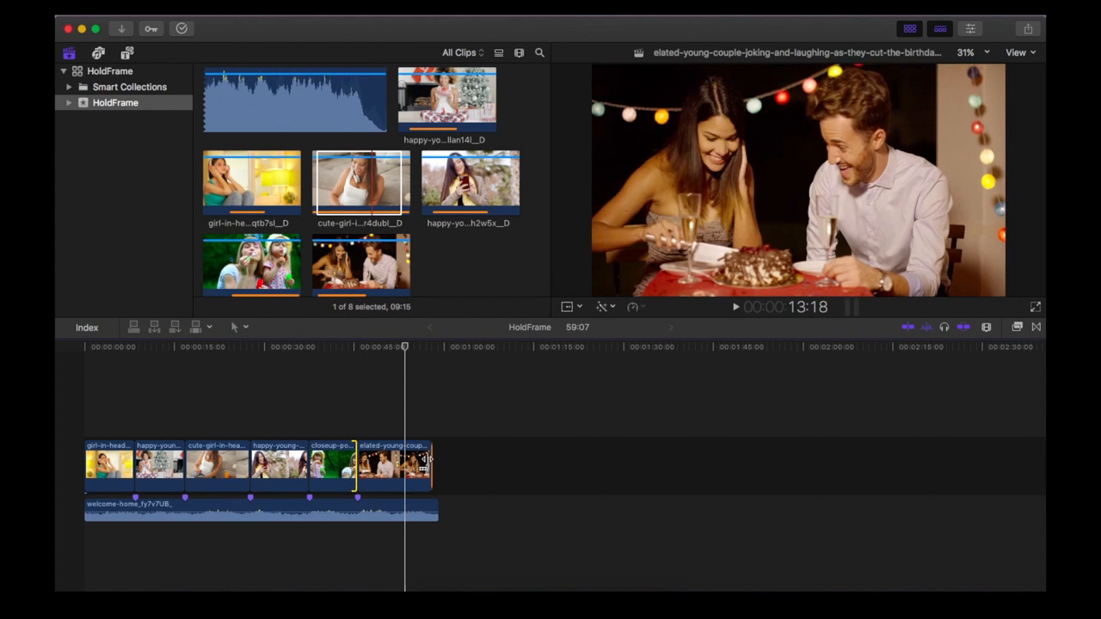
- Play the timeline from the beginning to review the clip changes against the music
click(77, 399)
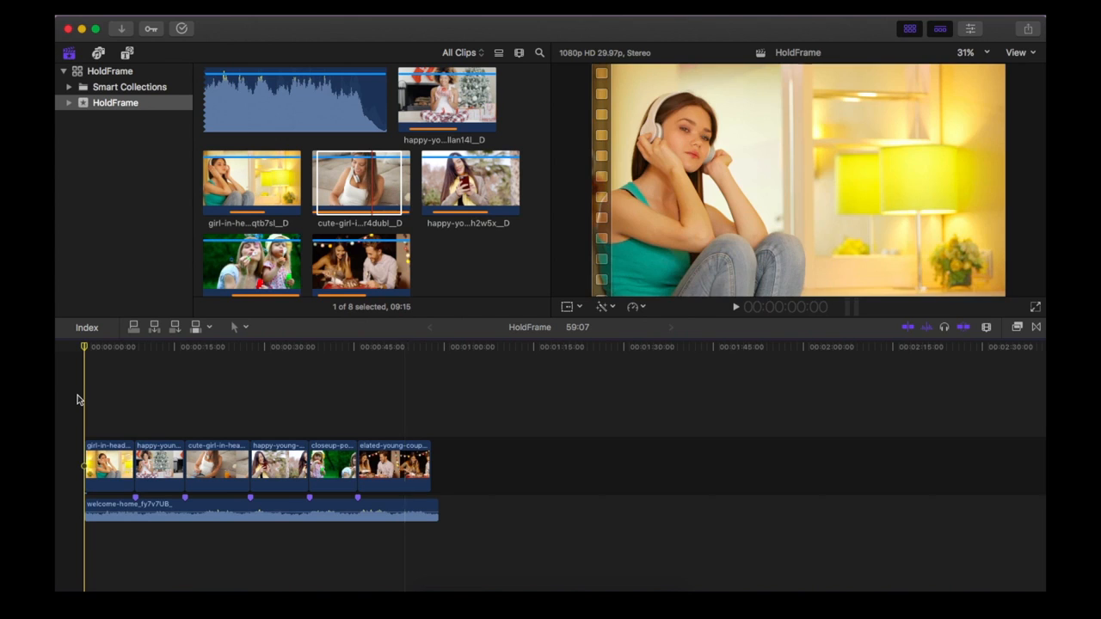
key(space)
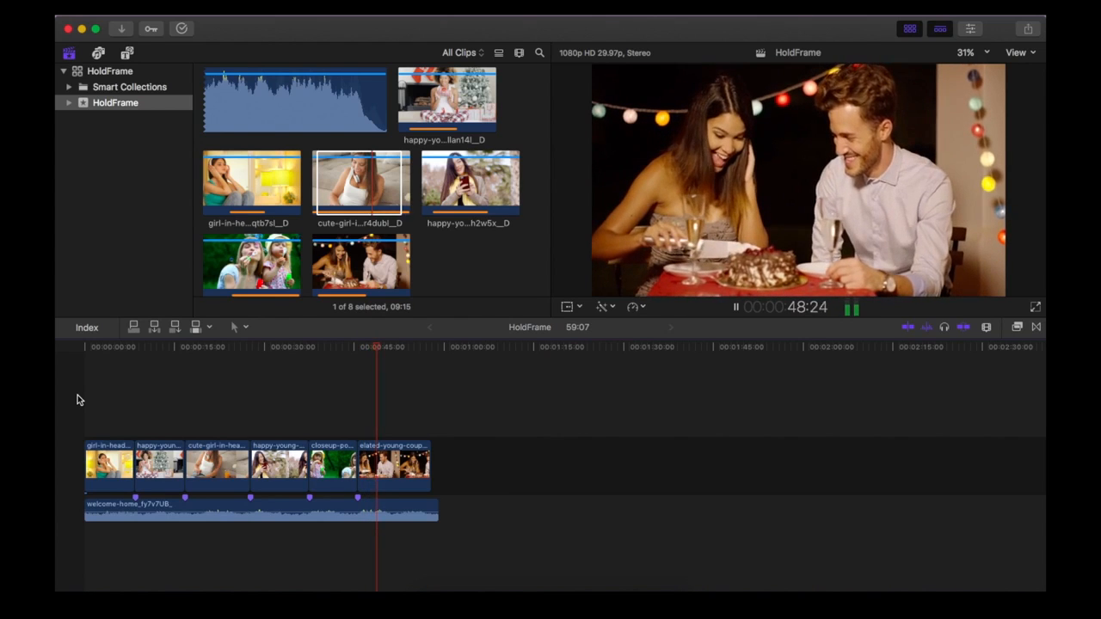
key(space)
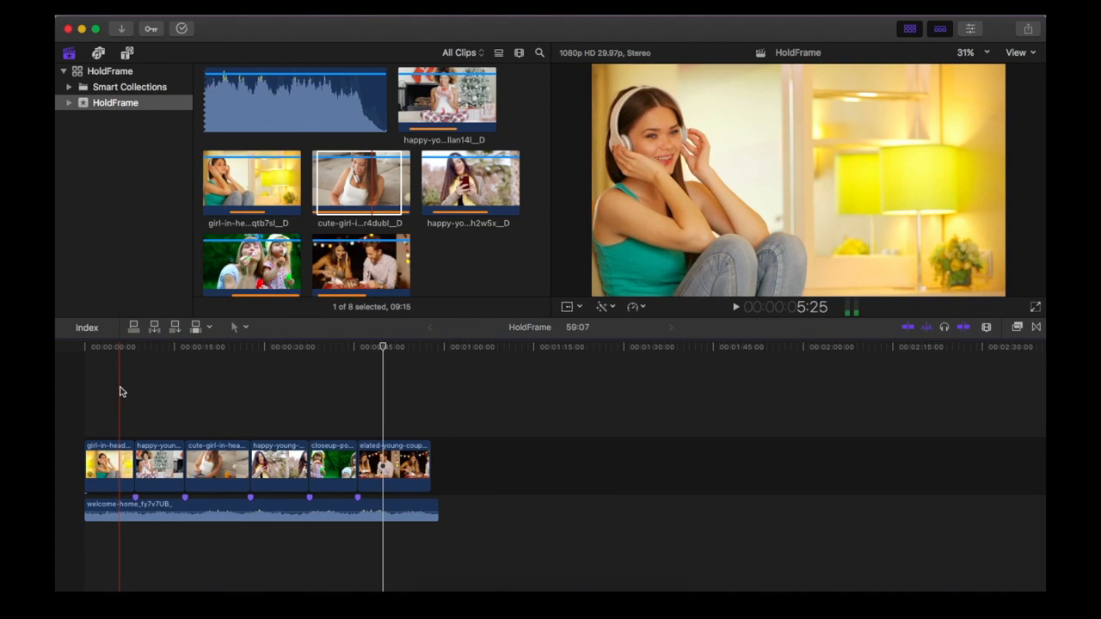
- Add a hold frame at 5:29 in the first clip of the girl in headphones
click(120, 391)
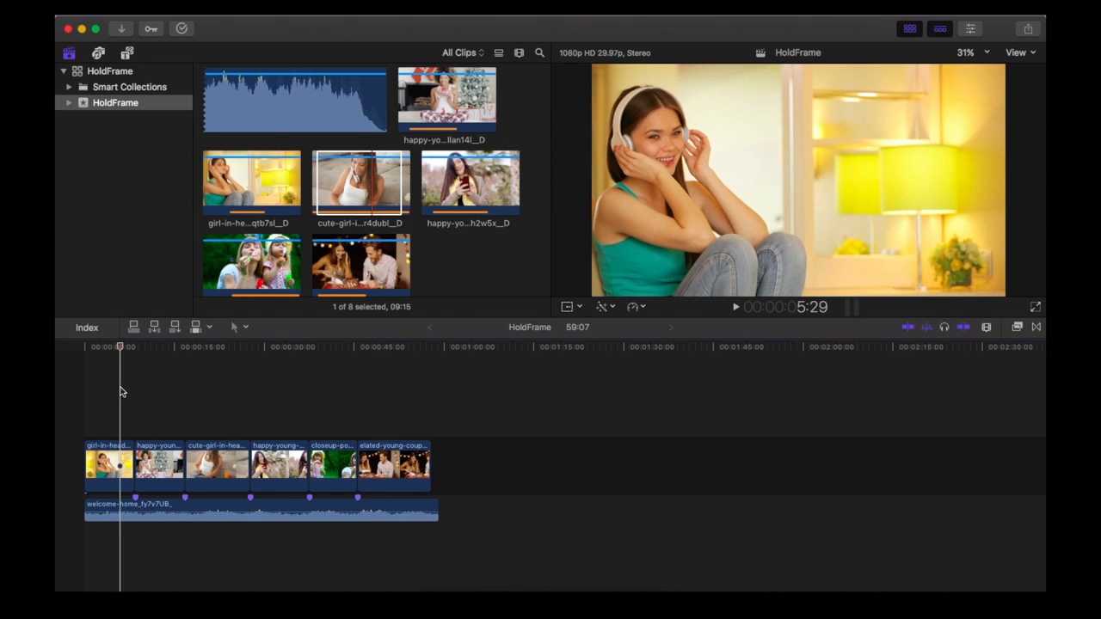
click(642, 308)
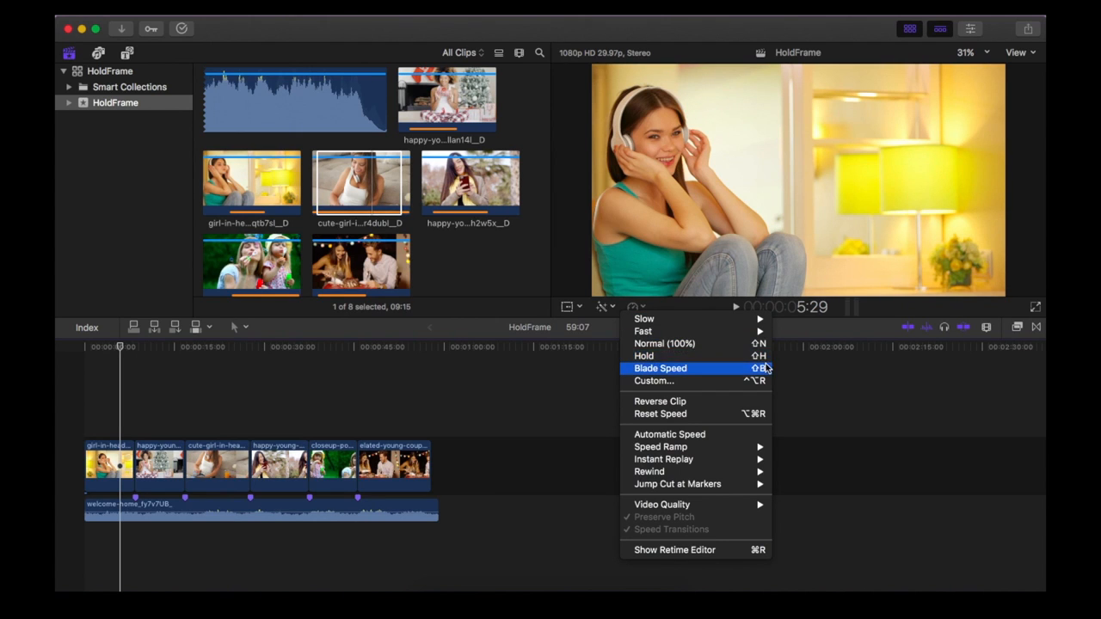
click(357, 33)
click(341, 7)
mouse_move(538, 184)
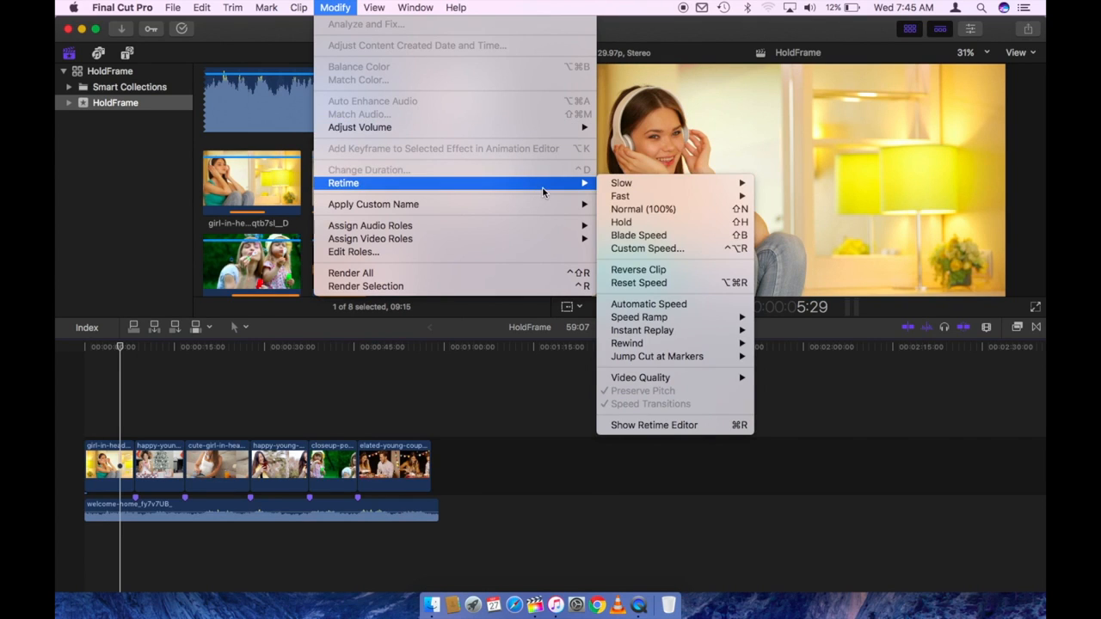
click(669, 221)
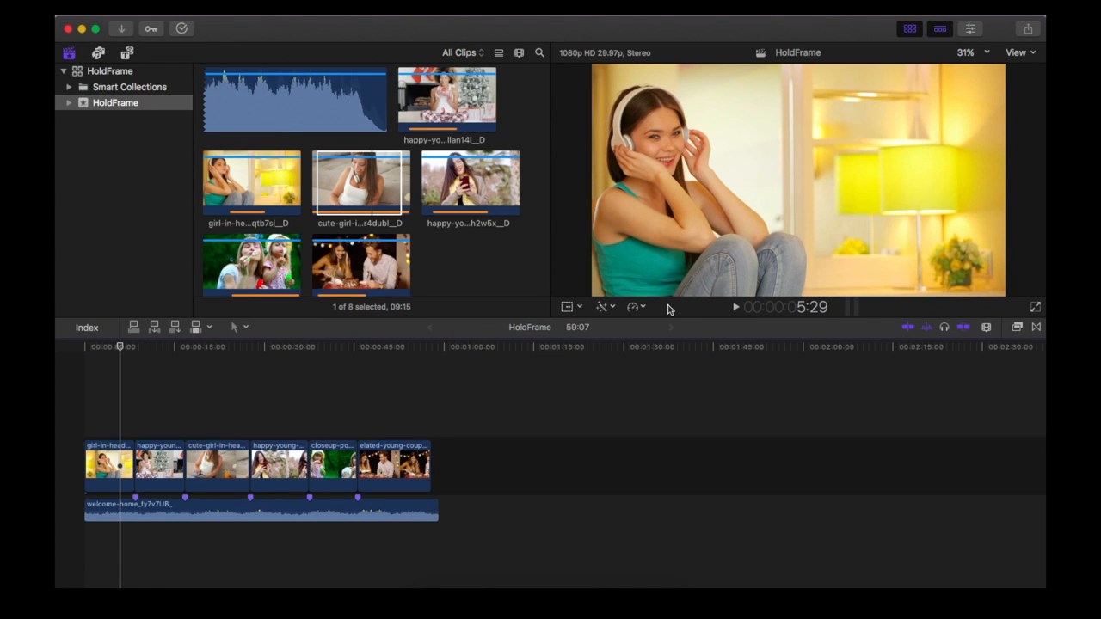
click(635, 307)
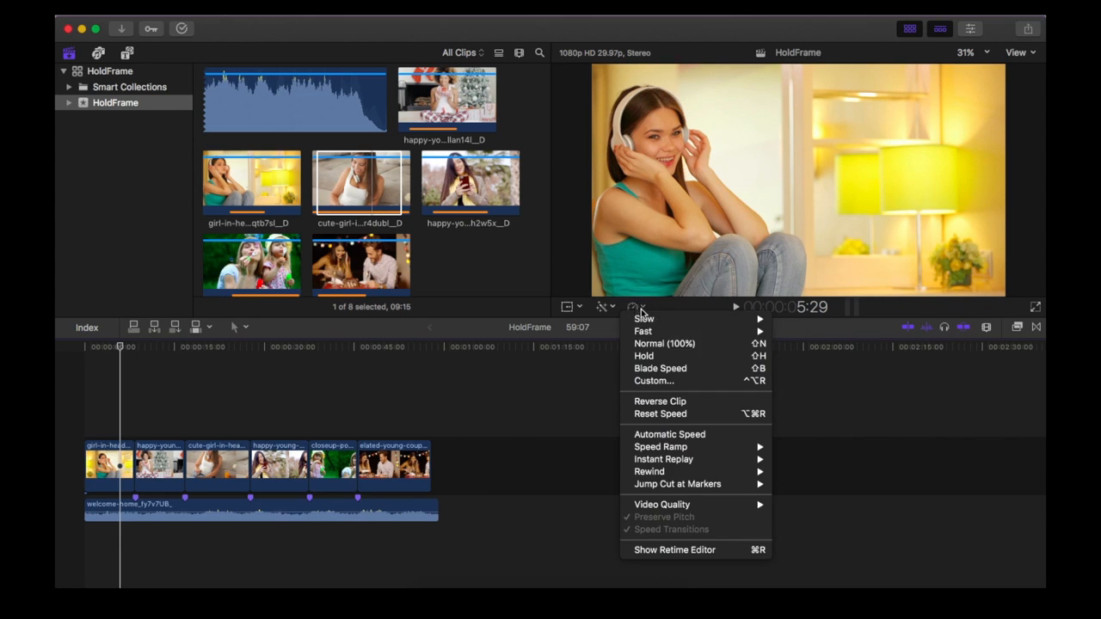
click(660, 356)
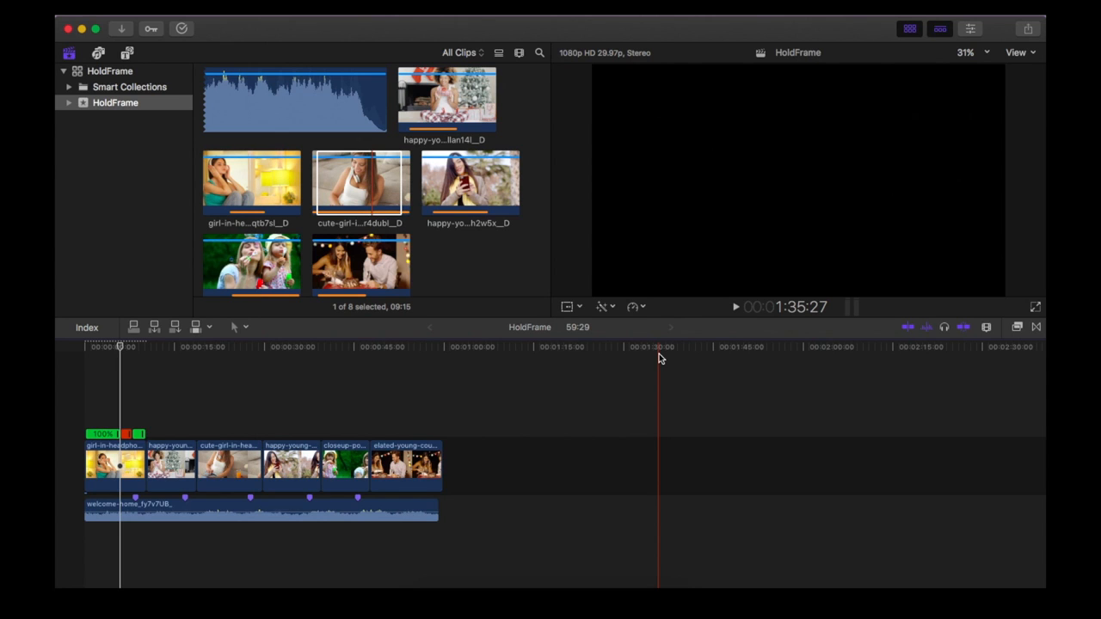
- Speed up the first clip's segment before the hold and slow the segment after it so the clip ends at the first marker
drag(120, 436, 108, 438)
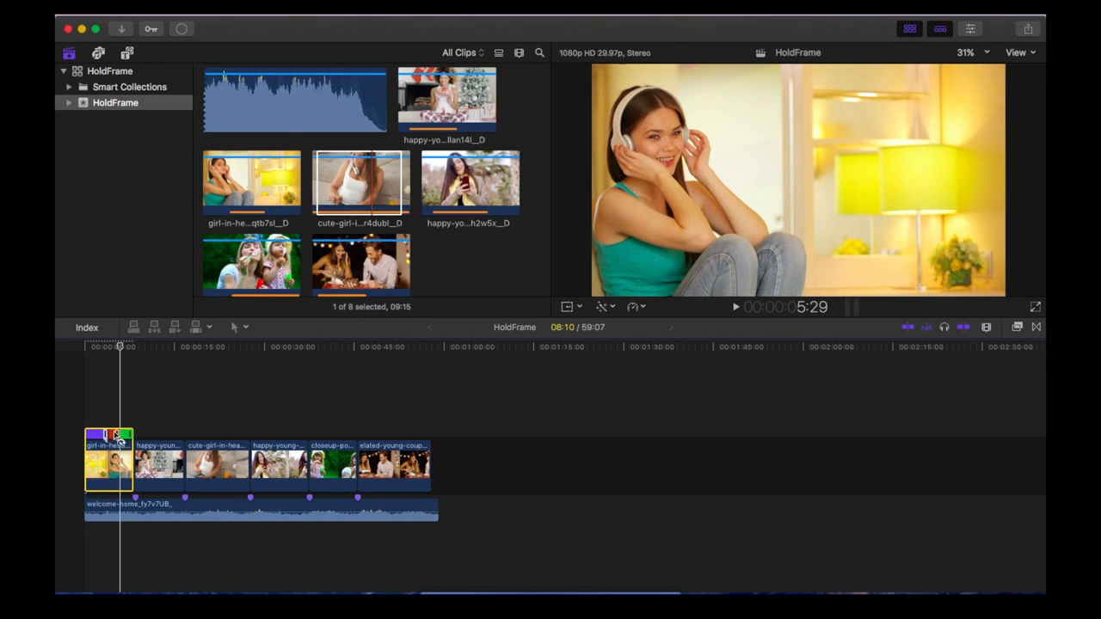
click(129, 434)
drag(129, 433, 133, 434)
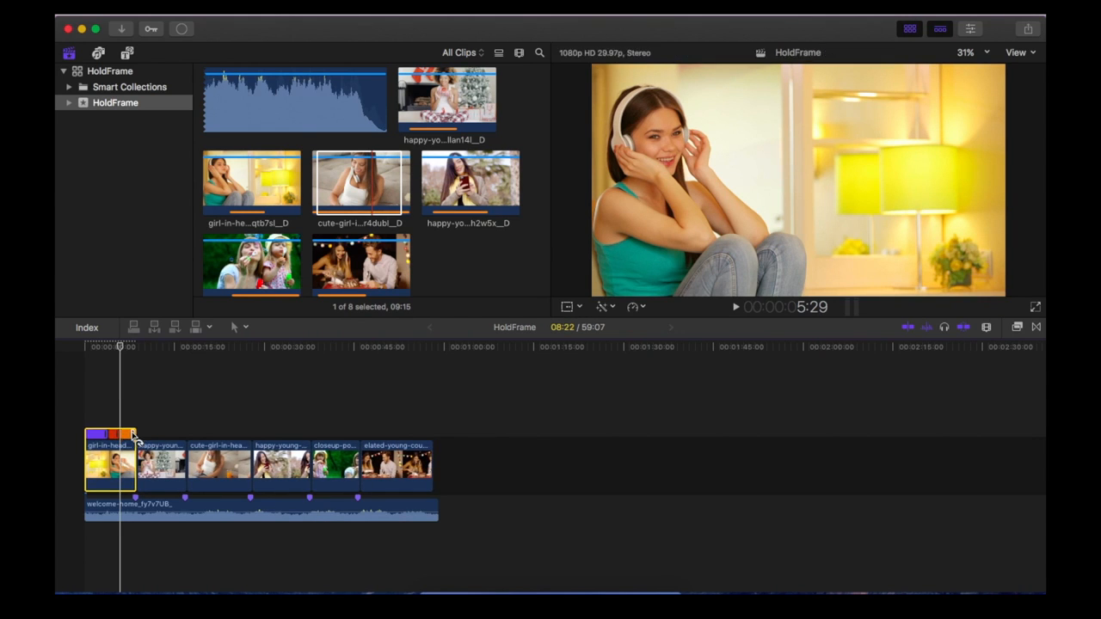
- Play the timeline from the beginning to review the first clip's hold frame and its cut to the Christmas gift clip
click(85, 421)
key(space)
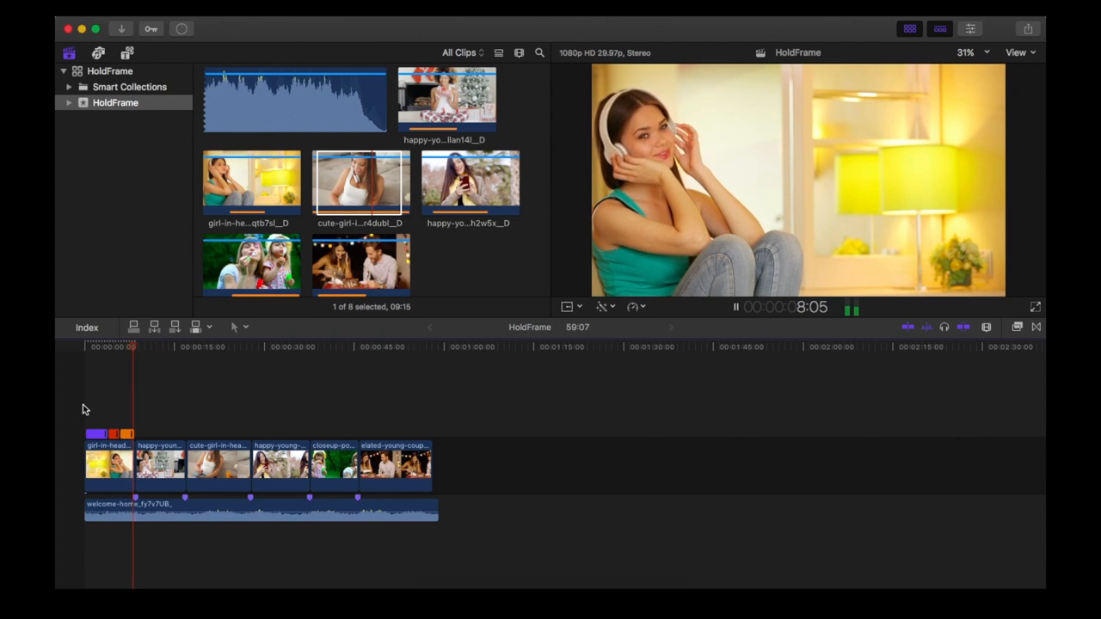
key(space)
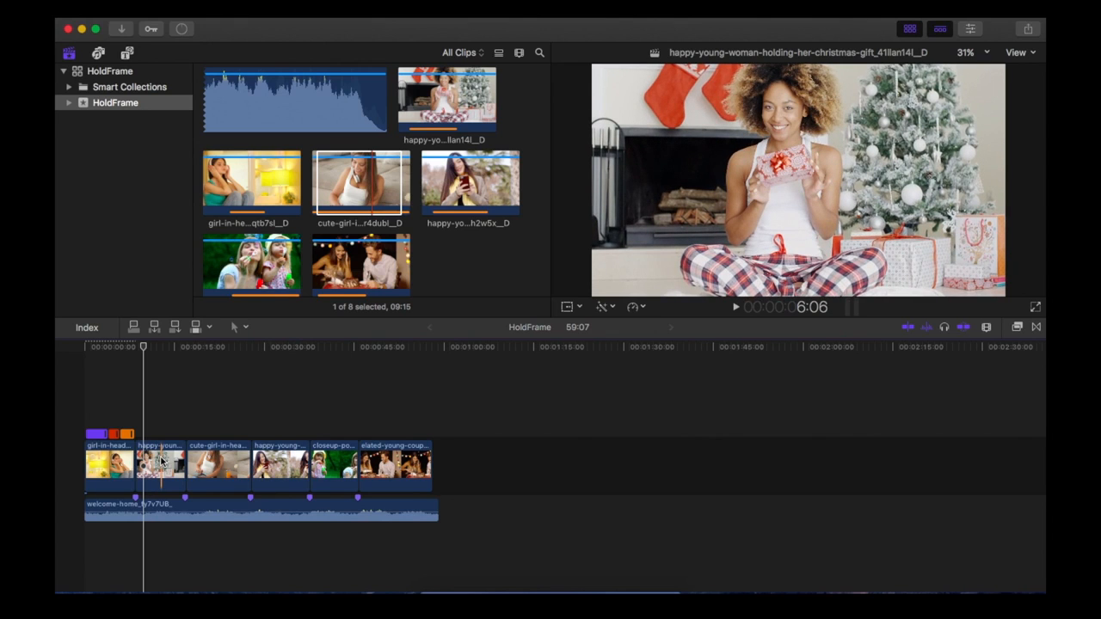
- Add a hold frame at 12:19 in the Christmas gift clip, speeding up its opening and slowing its ending to 87% to reach the second marker
click(160, 440)
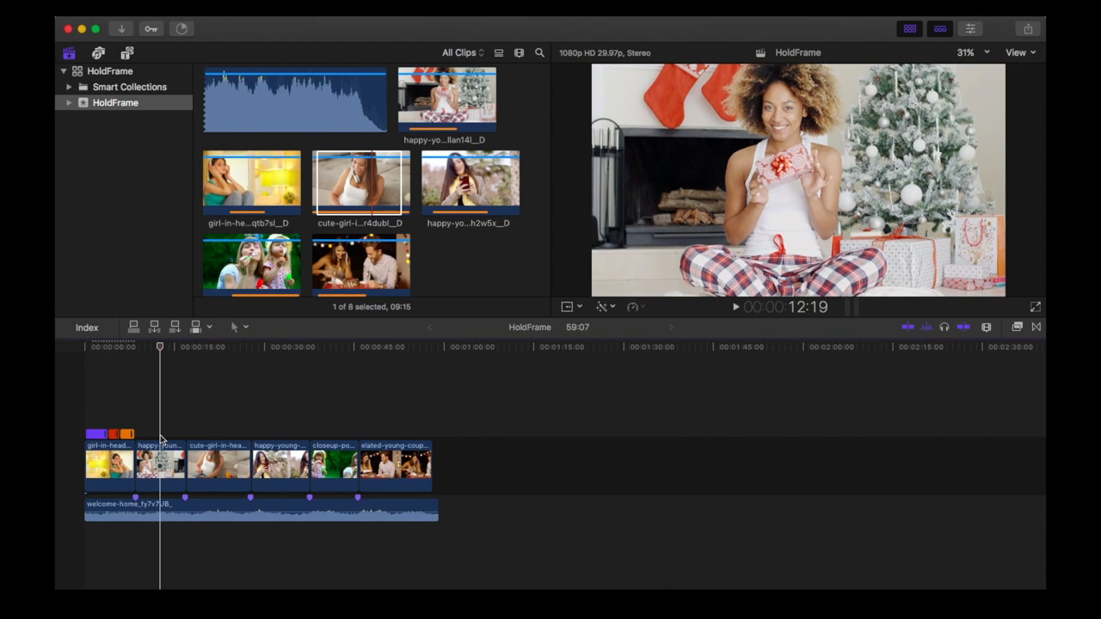
key(shift+h)
drag(159, 437, 153, 436)
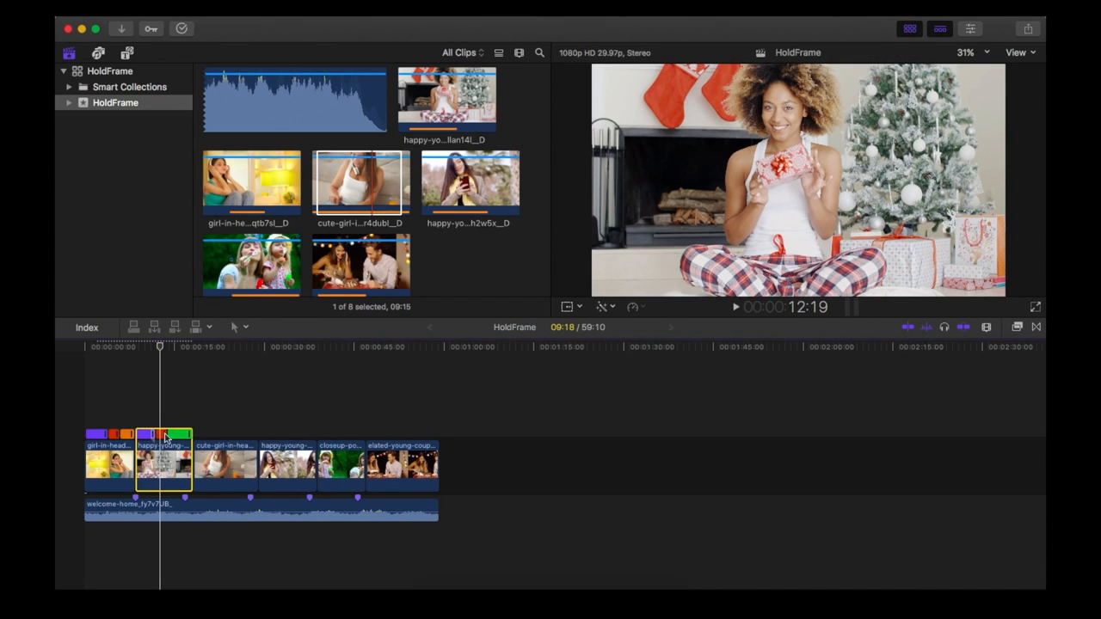
click(186, 436)
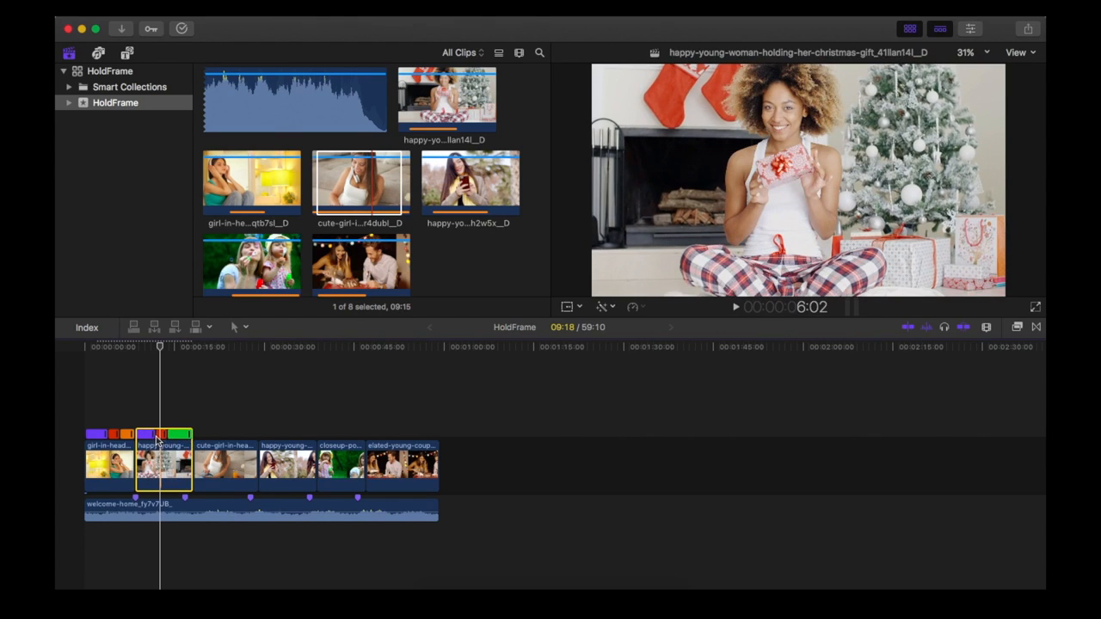
drag(154, 437, 179, 432)
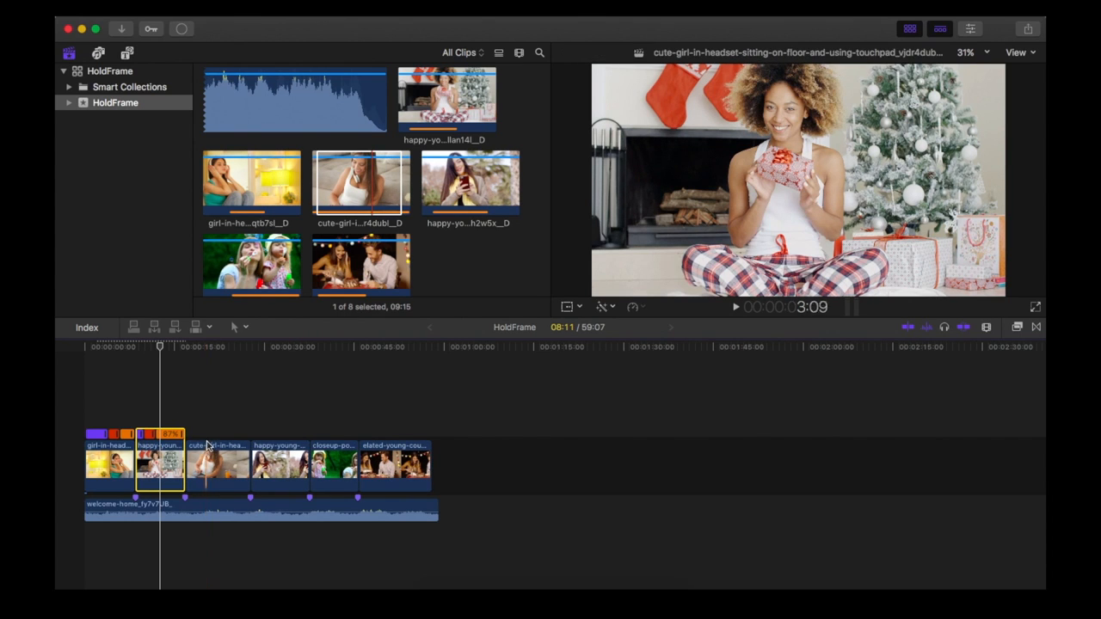
- Add a hold frame at 24:18 in the third clip, speeding up its opening and slowing its ending to reach the third marker
click(215, 435)
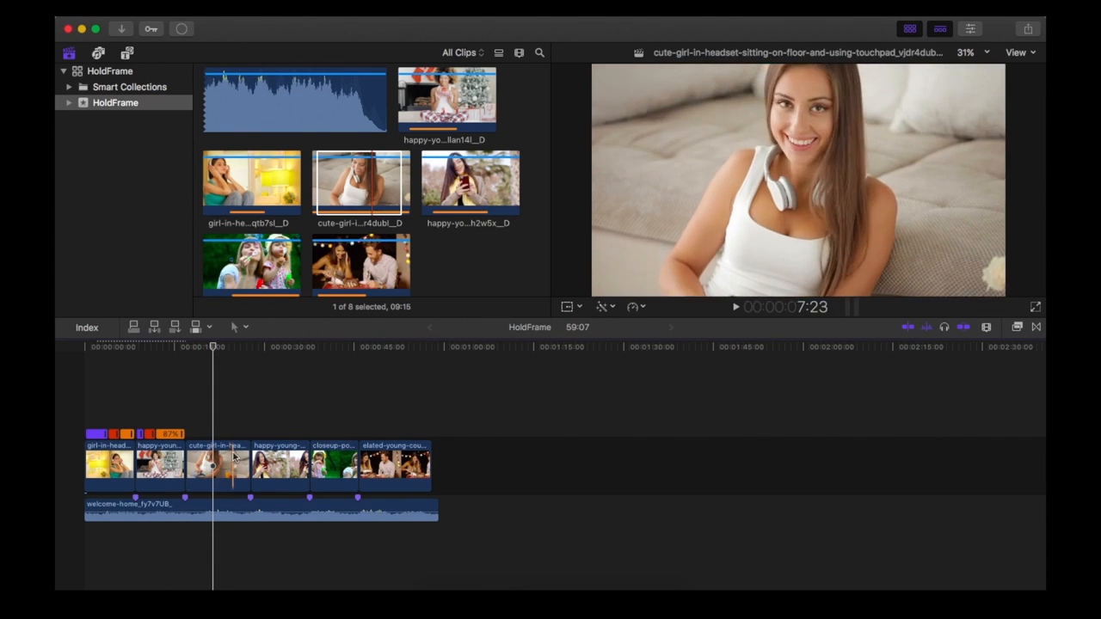
click(232, 435)
click(344, 10)
mouse_move(360, 183)
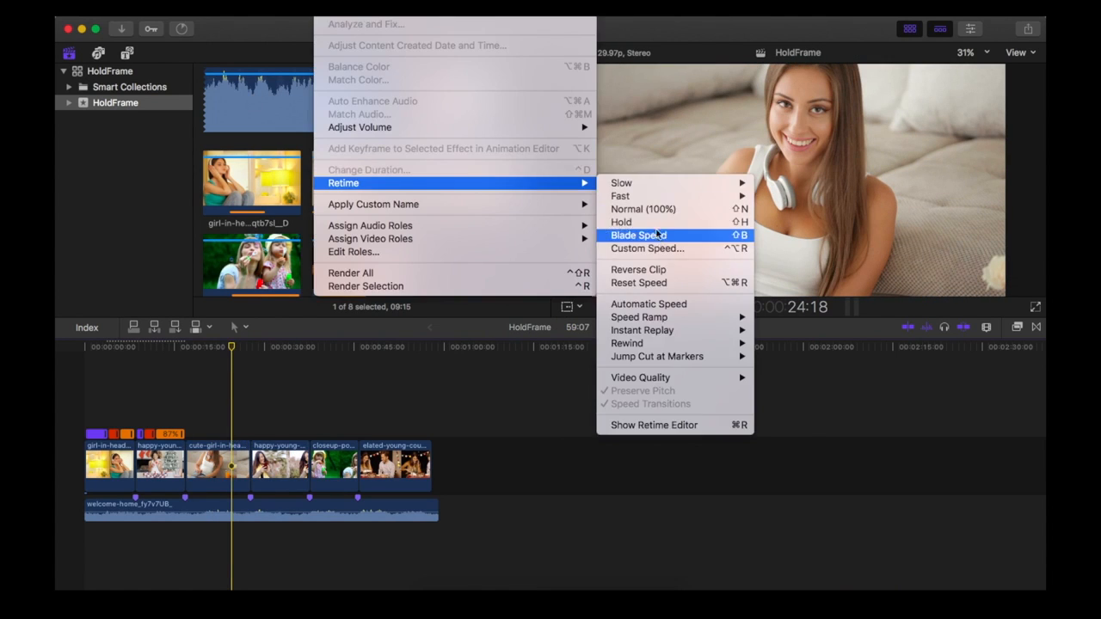
click(646, 222)
drag(227, 434, 216, 435)
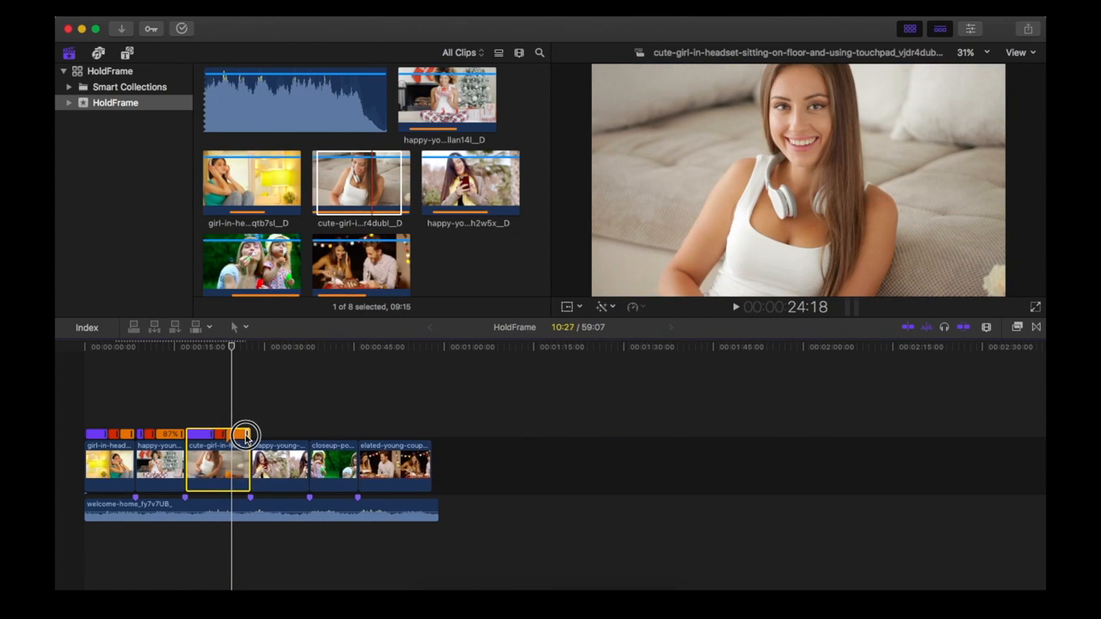
- Add a hold frame midway in the texting woman clip, speeding up its opening and slowing its ending to 88% to reach the fourth marker
click(284, 452)
click(278, 458)
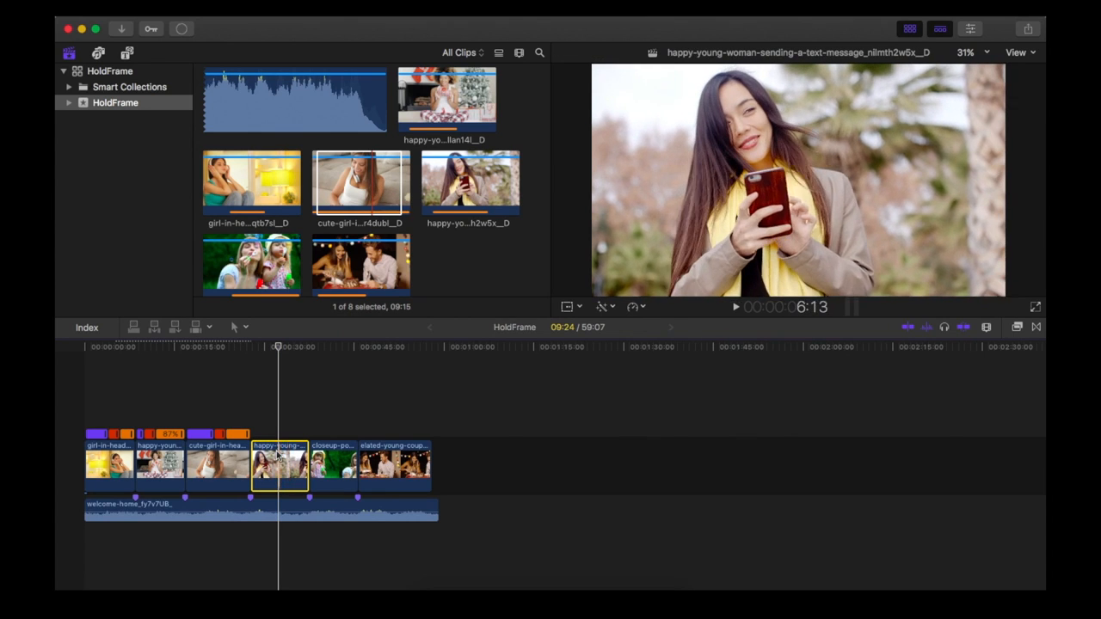
key(shift+h)
drag(276, 435, 308, 435)
- Add a hold frame in the bubble-blowing family clip, speeding up its opening and slowing its ending to 92% to reach the fifth marker
click(332, 461)
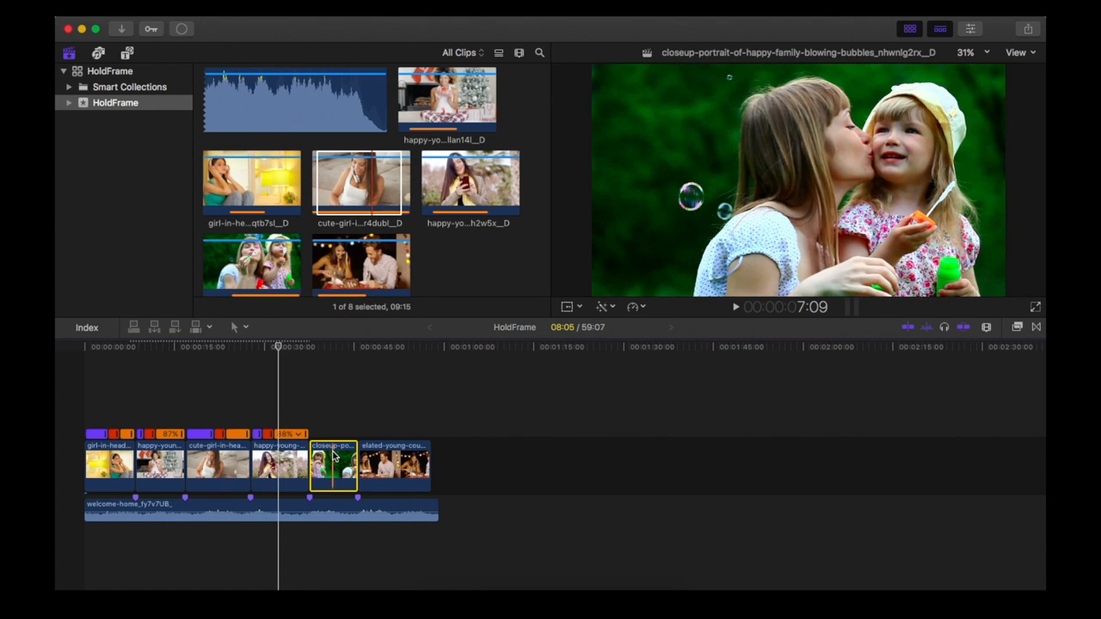
key(super+r)
click(334, 416)
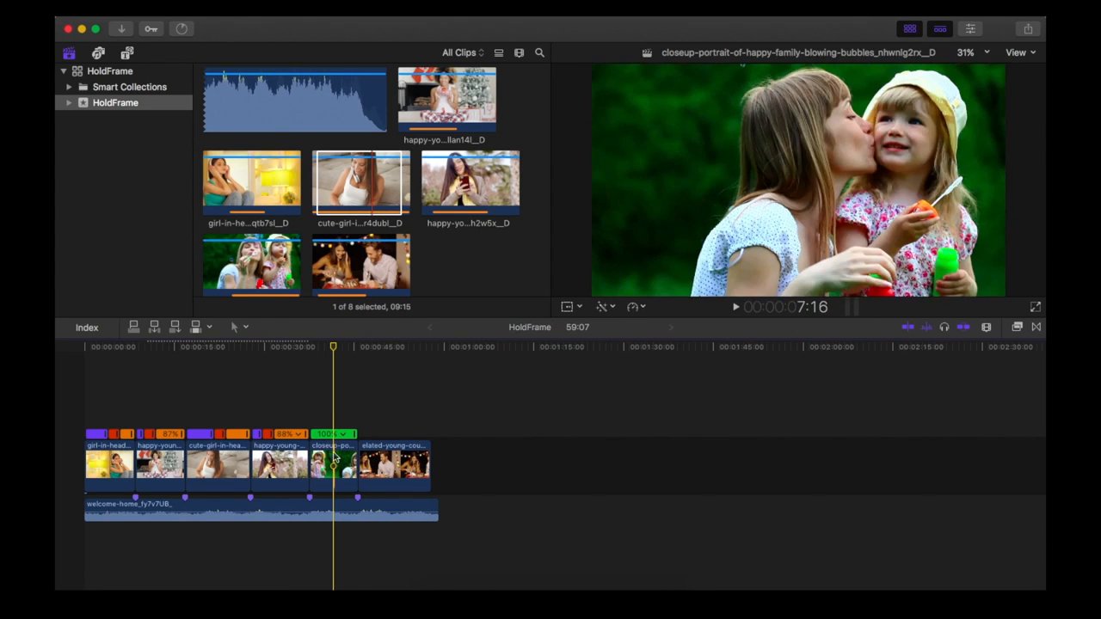
click(339, 433)
key(super+r)
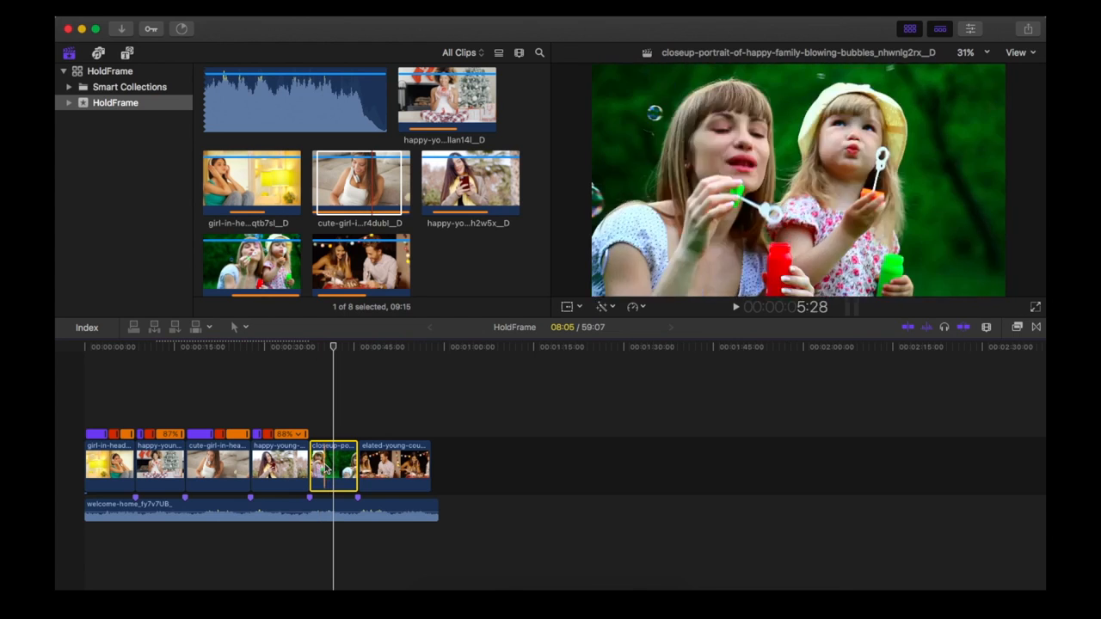
key(shift+h)
mouse_move(331, 435)
mouse_down()
mouse_move(317, 437)
mouse_move(353, 433)
mouse_up()
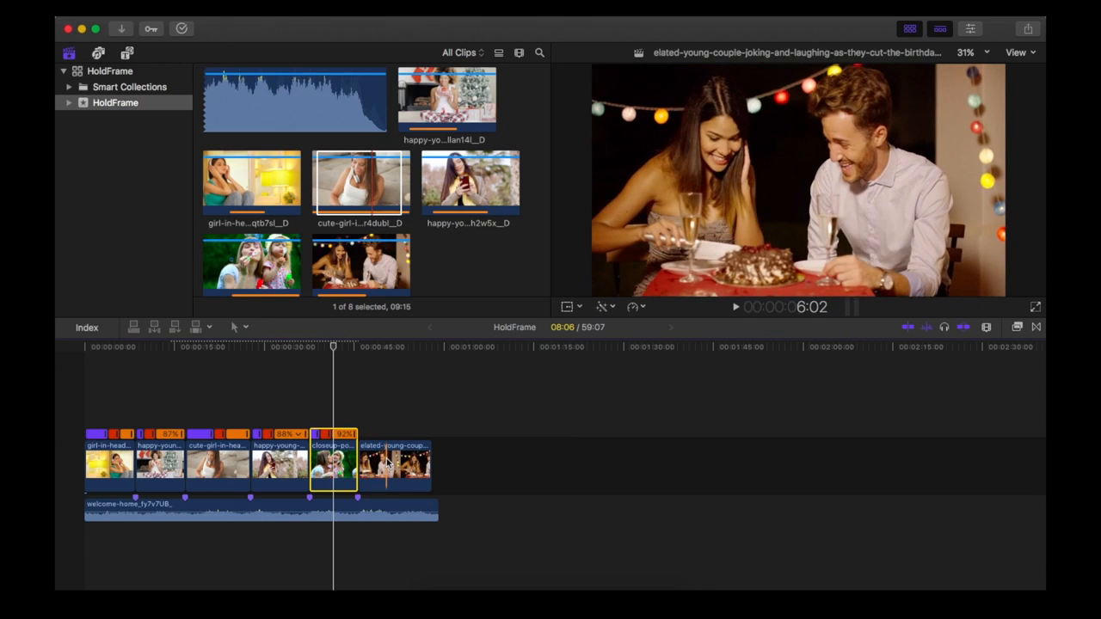
- Add a hold frame in the last clip of the couple cutting cake, speeding up its opening and slowing its ending to 90%
click(387, 464)
key(super+r)
drag(425, 437, 430, 436)
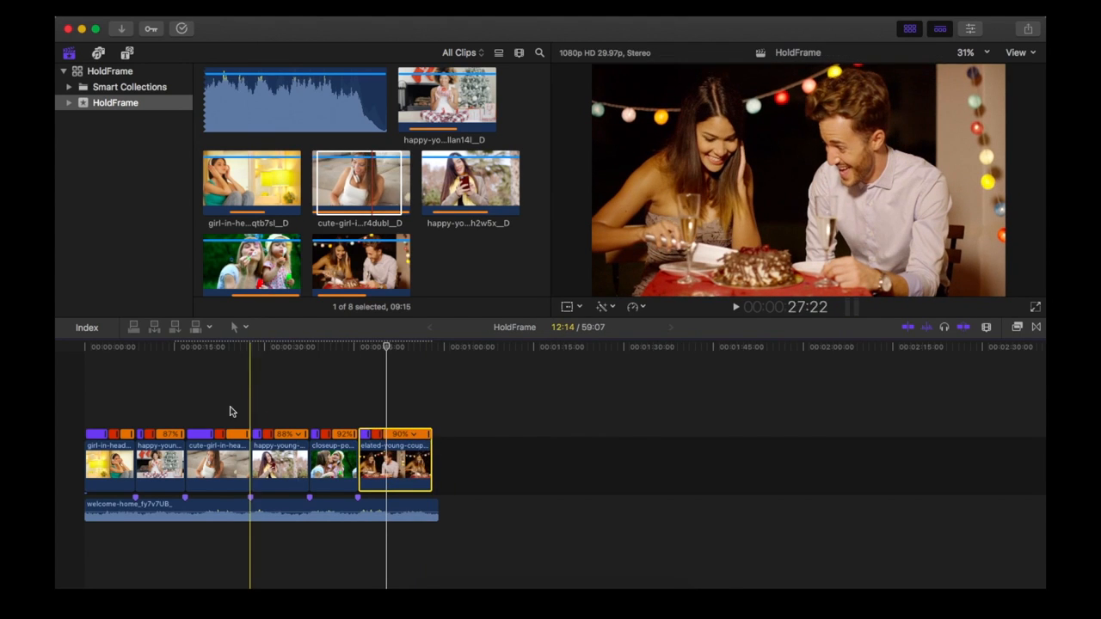
- Play the timeline from the beginning to review the hold frames and marker cuts across all six clips
click(86, 409)
key(space)
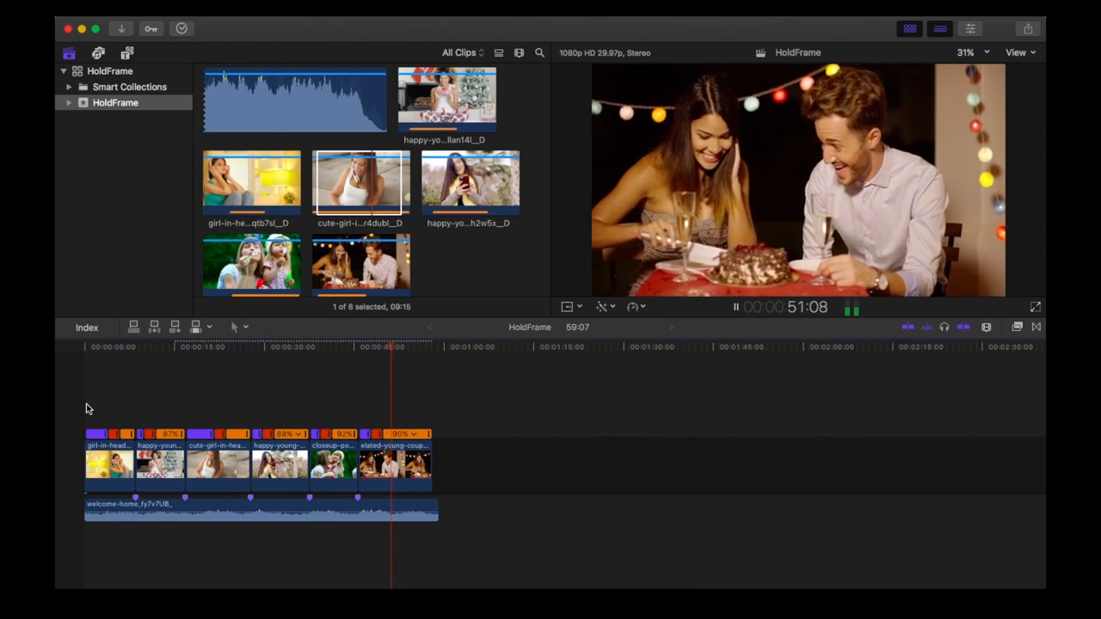
key(space)
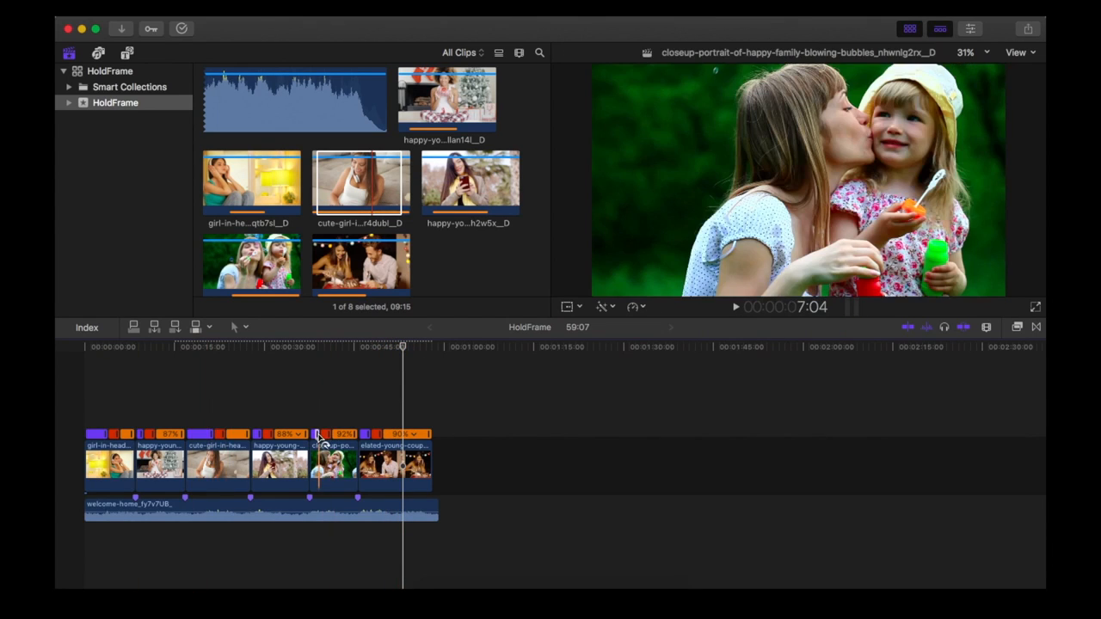
- Retime the bubble-blowing clip with a longer opening and a faster ending up to the fifth marker, and play it back from 35:26
drag(320, 438, 355, 436)
click(301, 416)
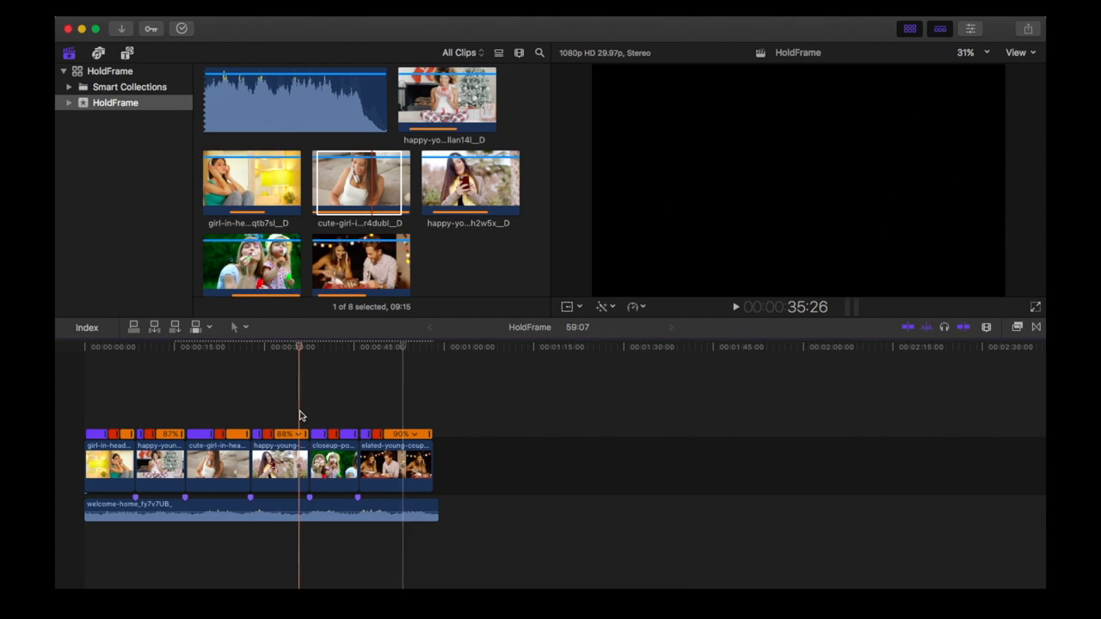
key(space)
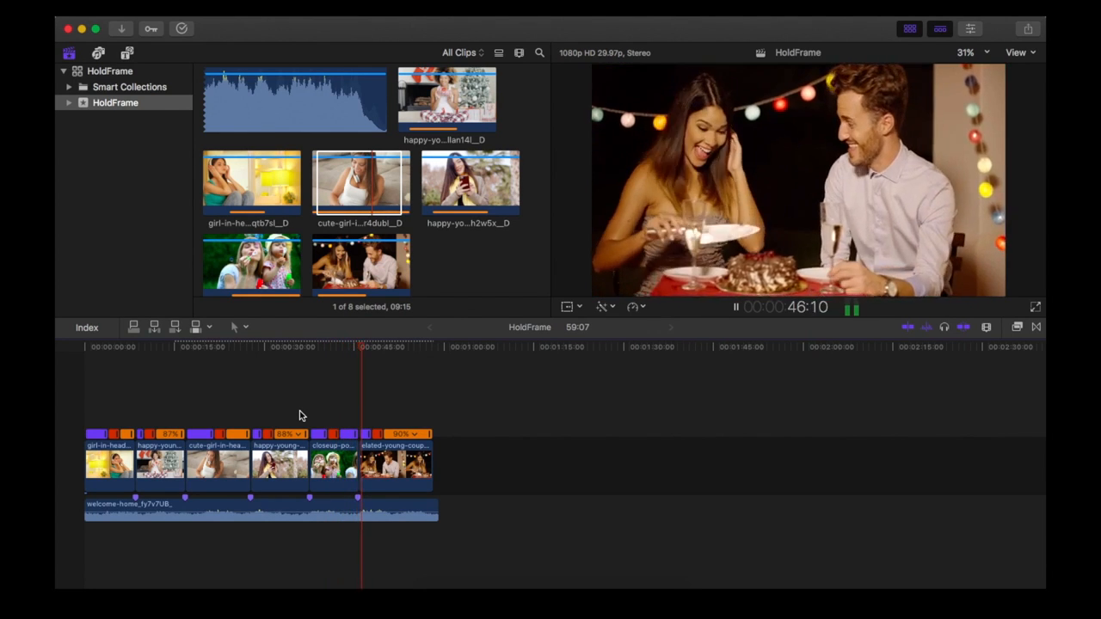
key(space)
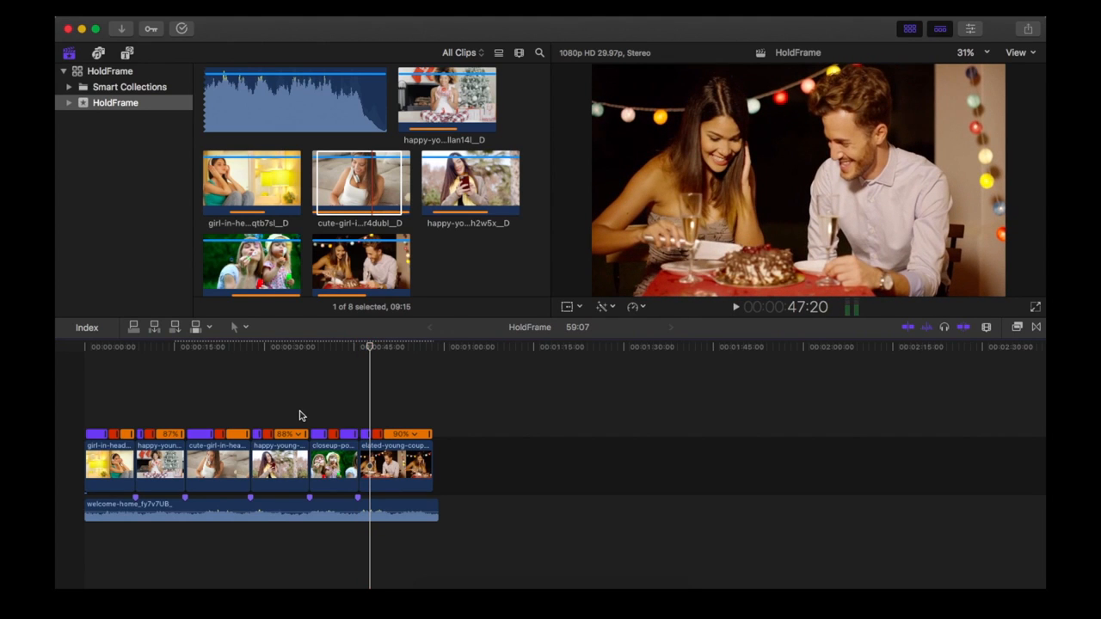